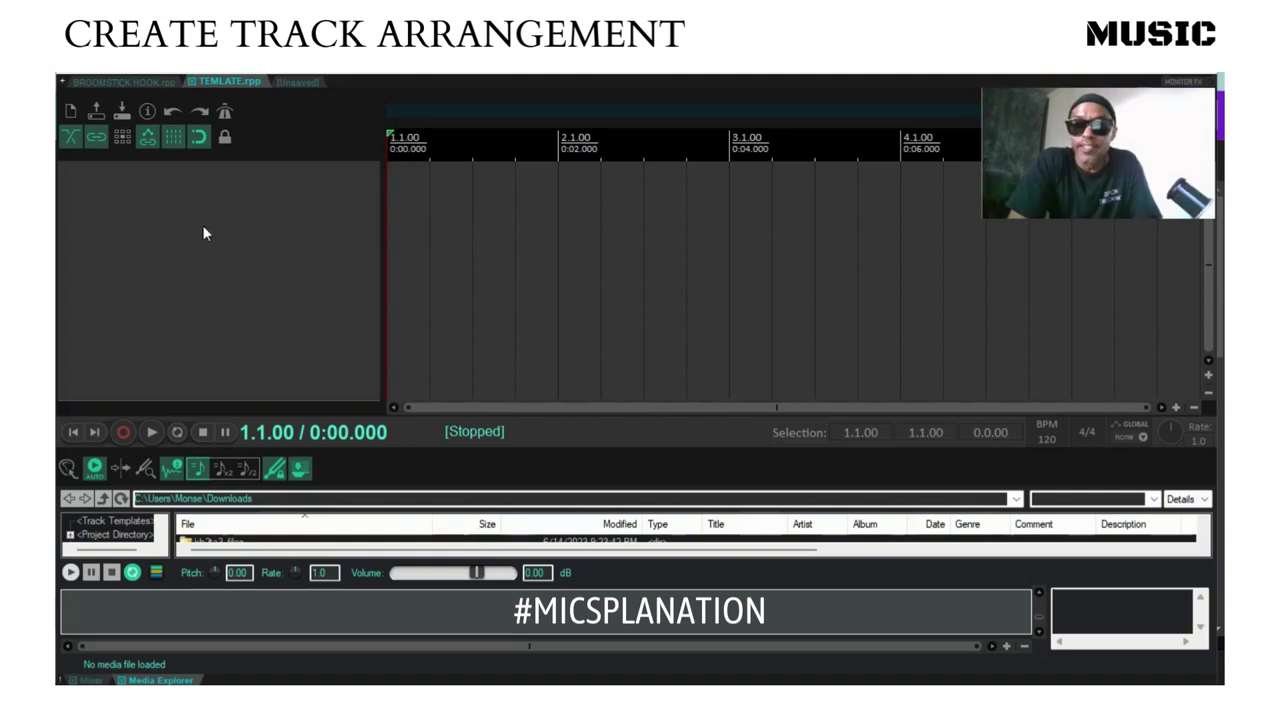
Insert a new track and rename it from 'TEMLATE TRACK ONE' to 'TEMLATE TRACK'
double_click(192, 187)
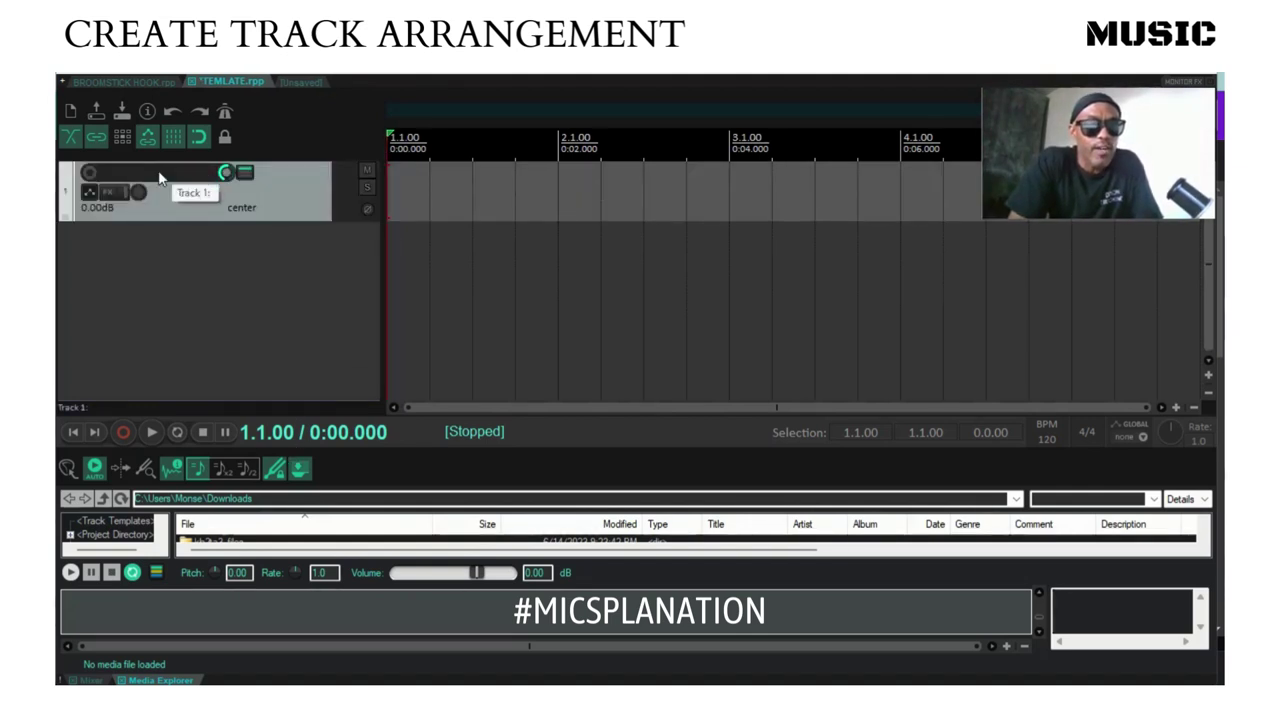
double_click(160, 172)
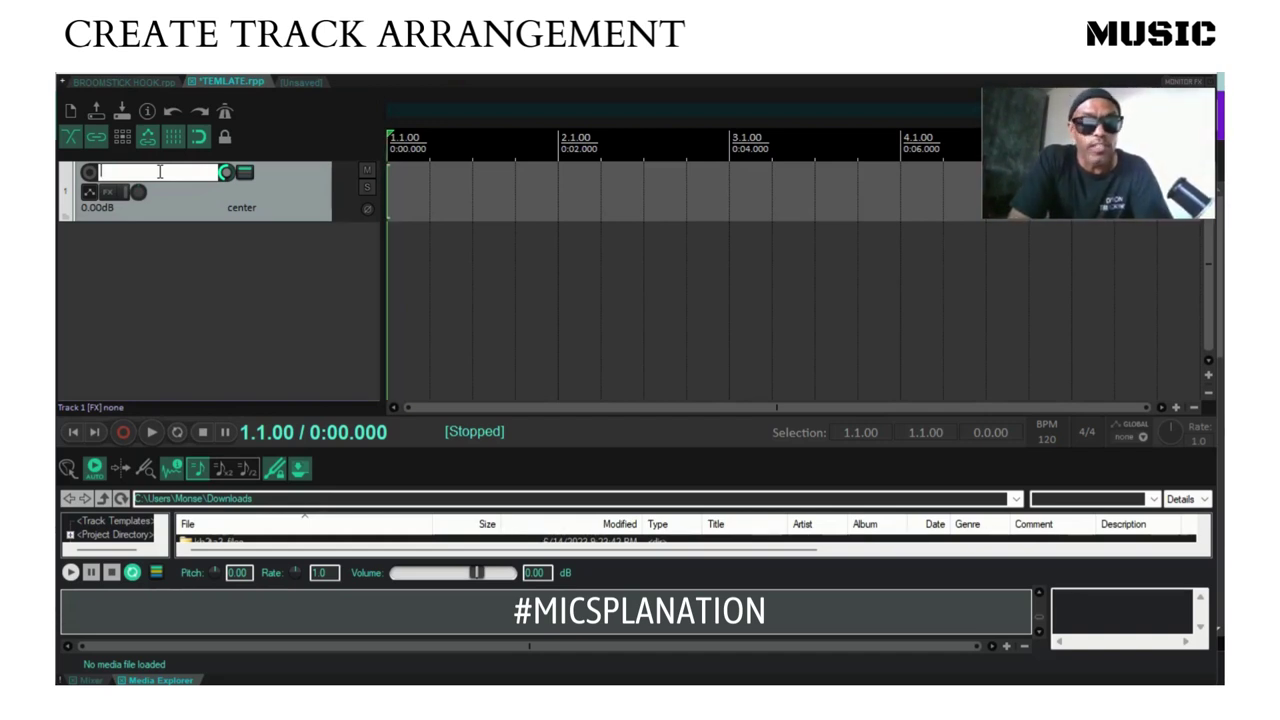
type("TEML")
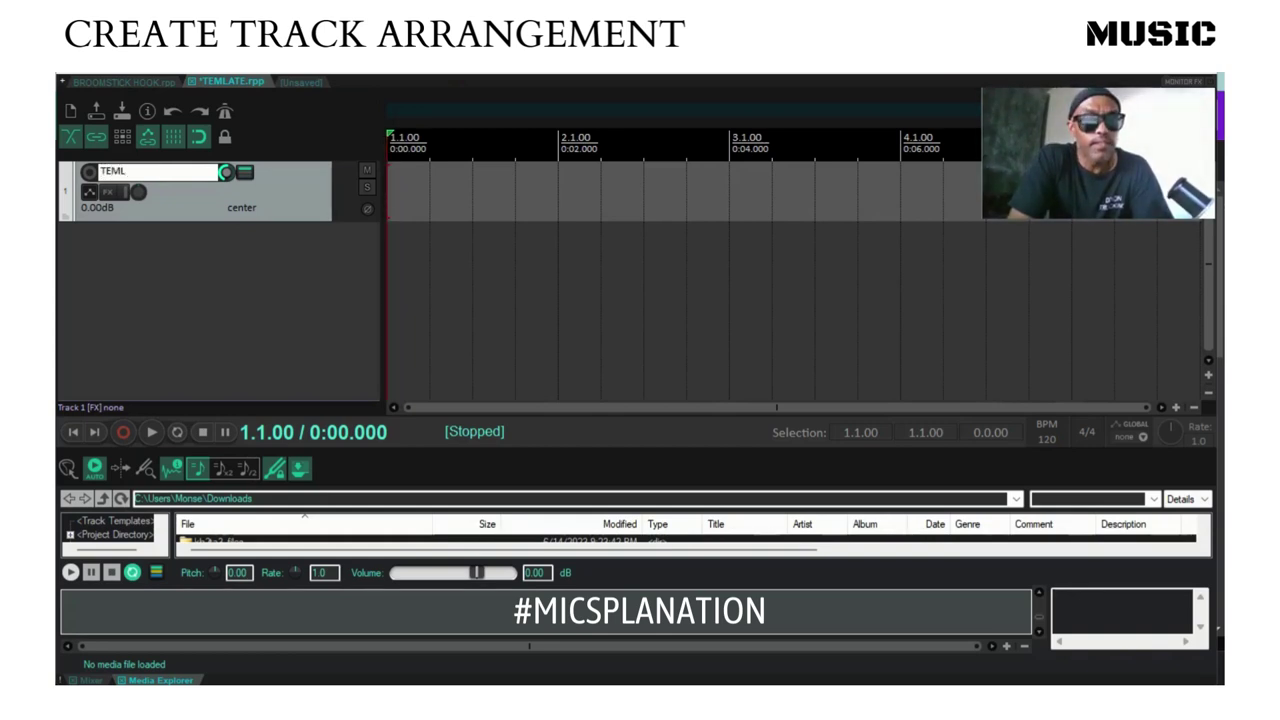
type("ATE TRACK ONE")
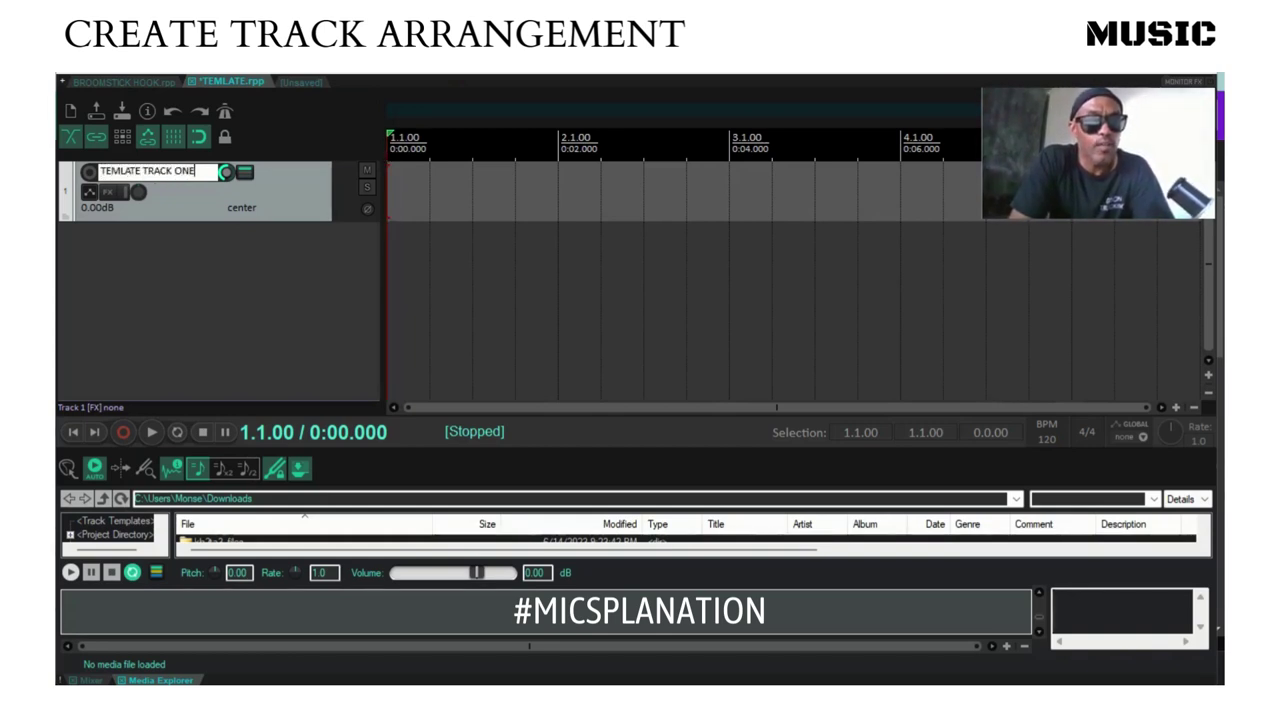
key("Return")
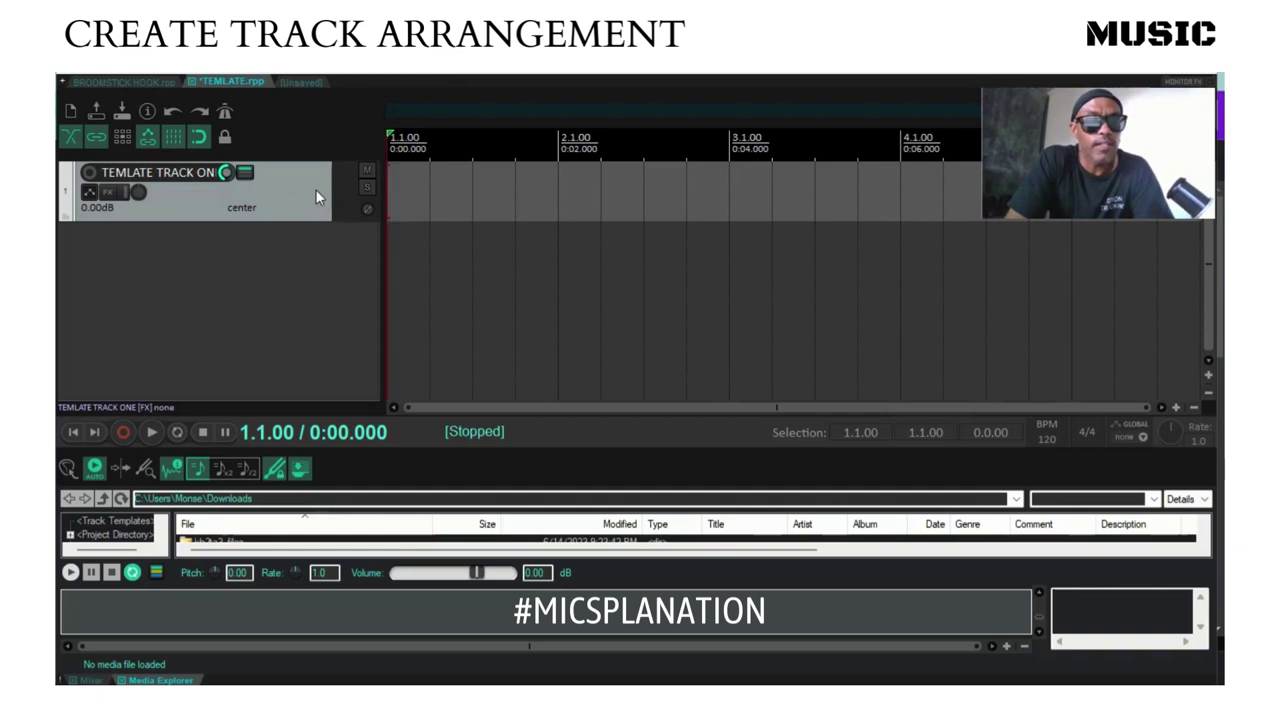
double_click(206, 172)
left_click(206, 171)
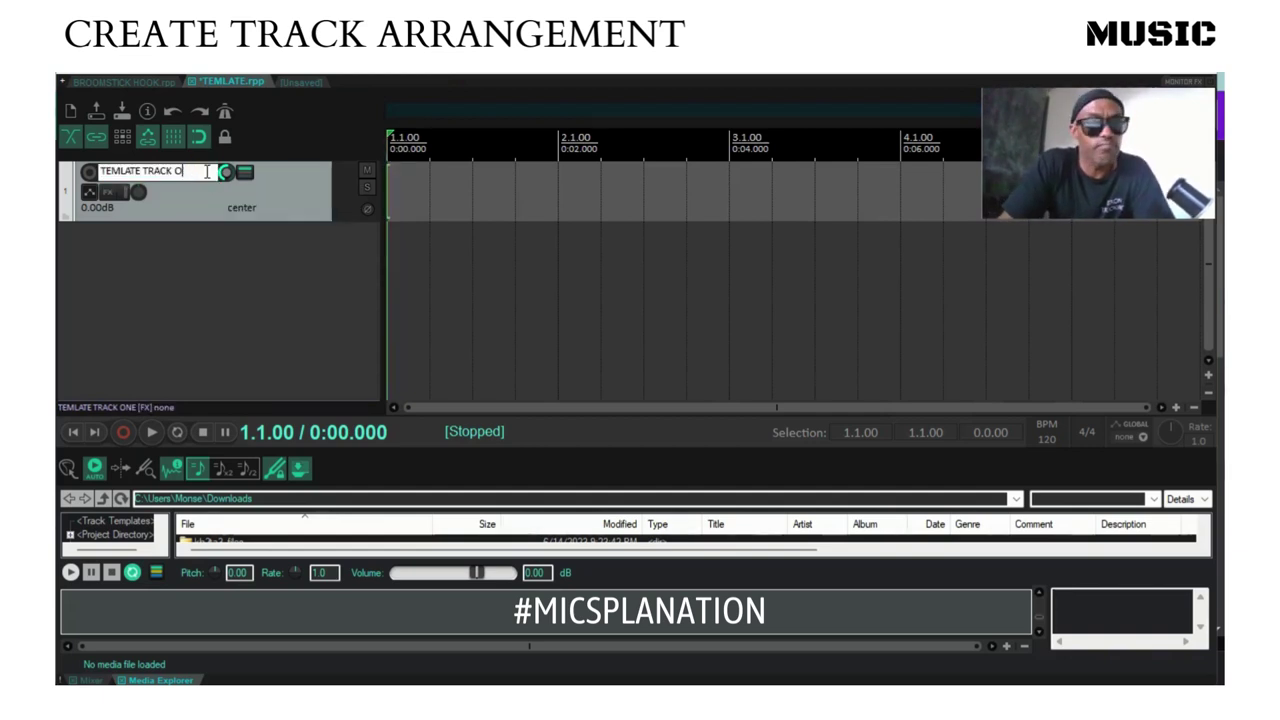
key("Return")
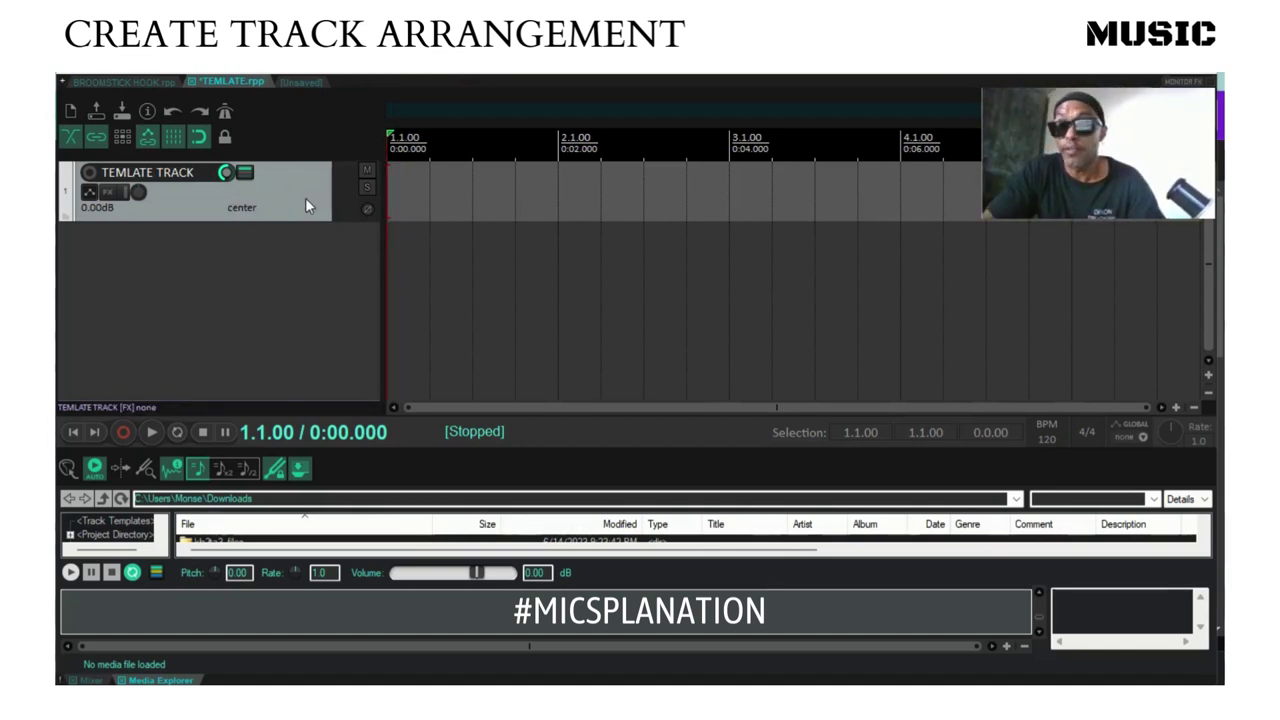
Duplicate TEMLATE TRACK into four tracks and give all four random colours
key("ctrl+shift+d")
key("ctrl+shift+d")
key("ctrl+shift+d")
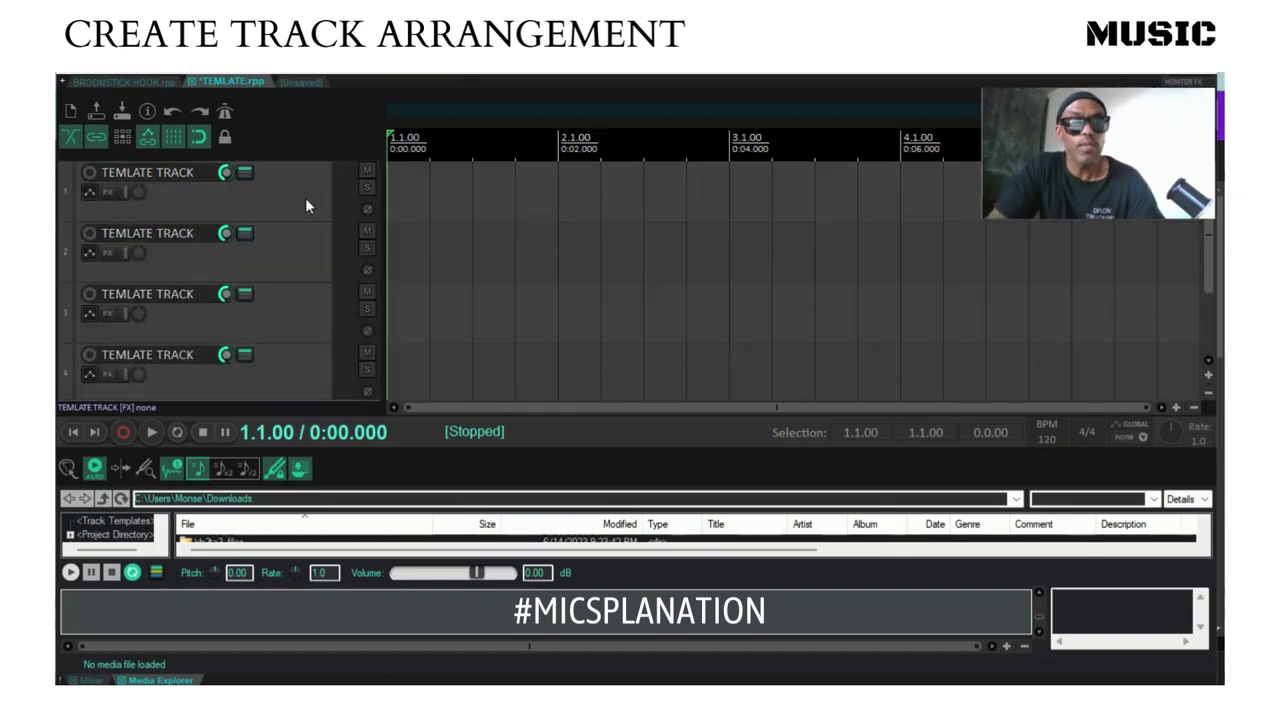
left_click(305, 199)
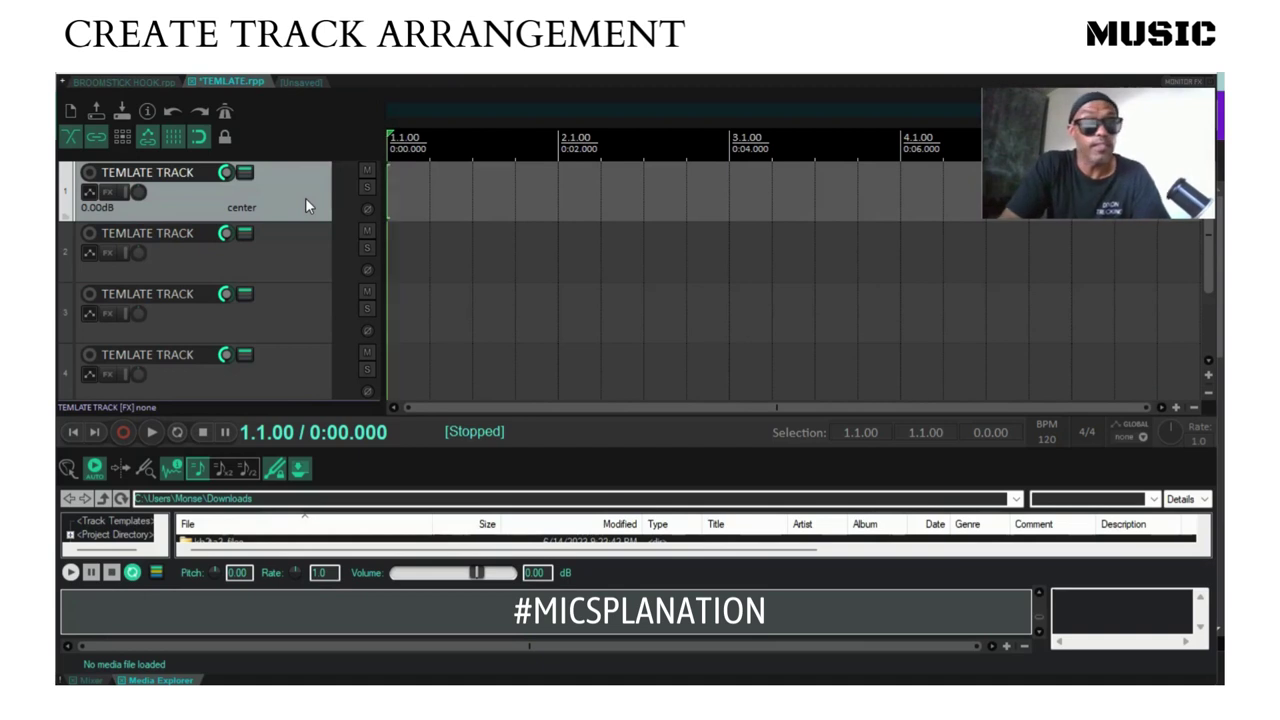
key("ctrl+a")
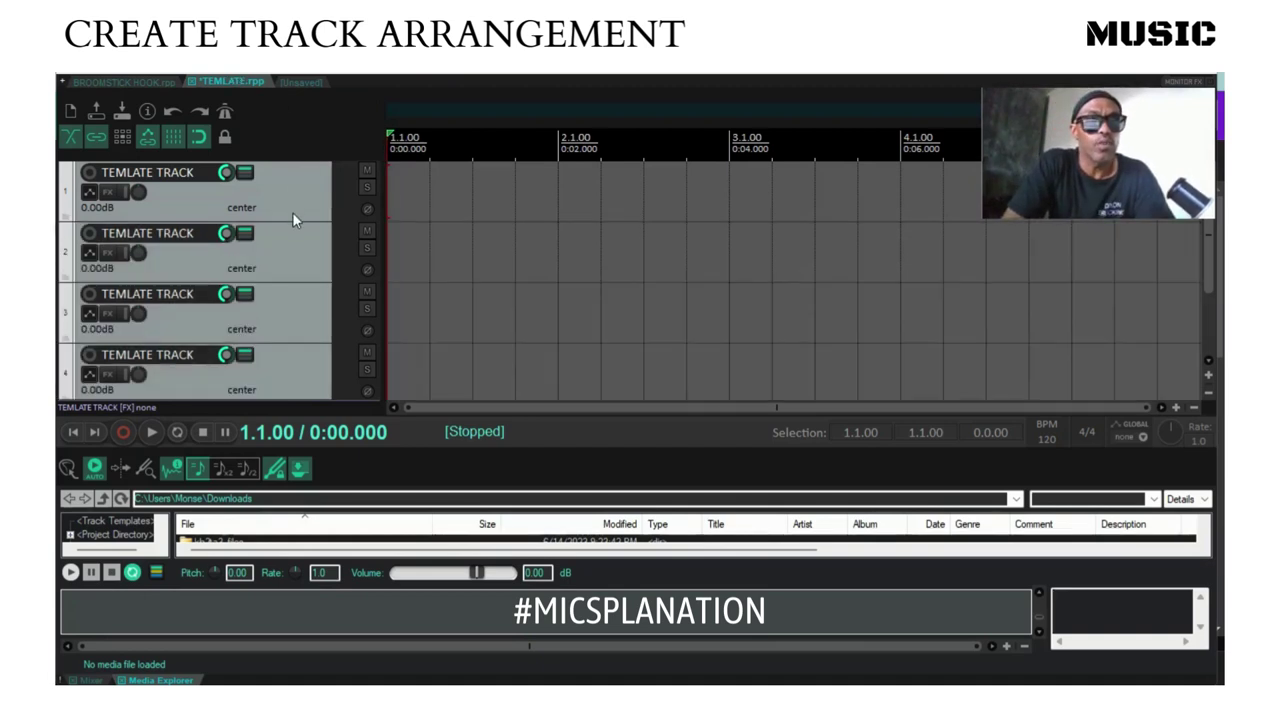
right_click(292, 212)
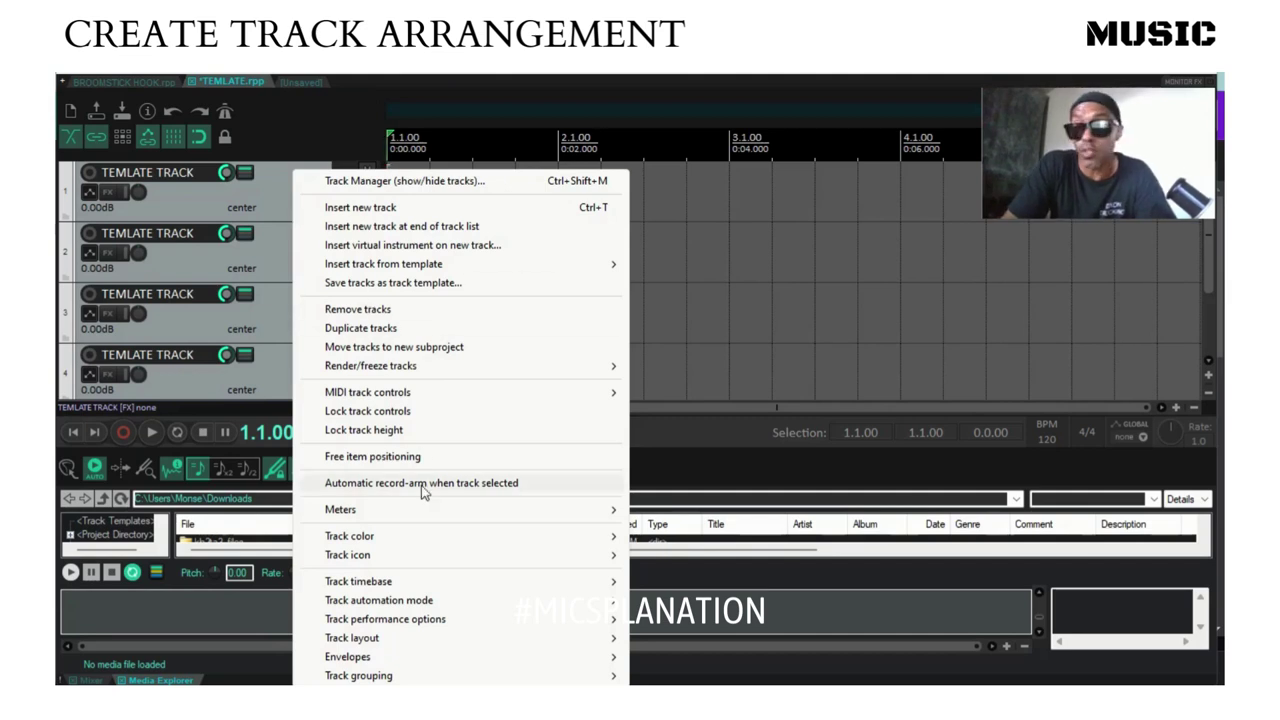
mouse_move(421, 548)
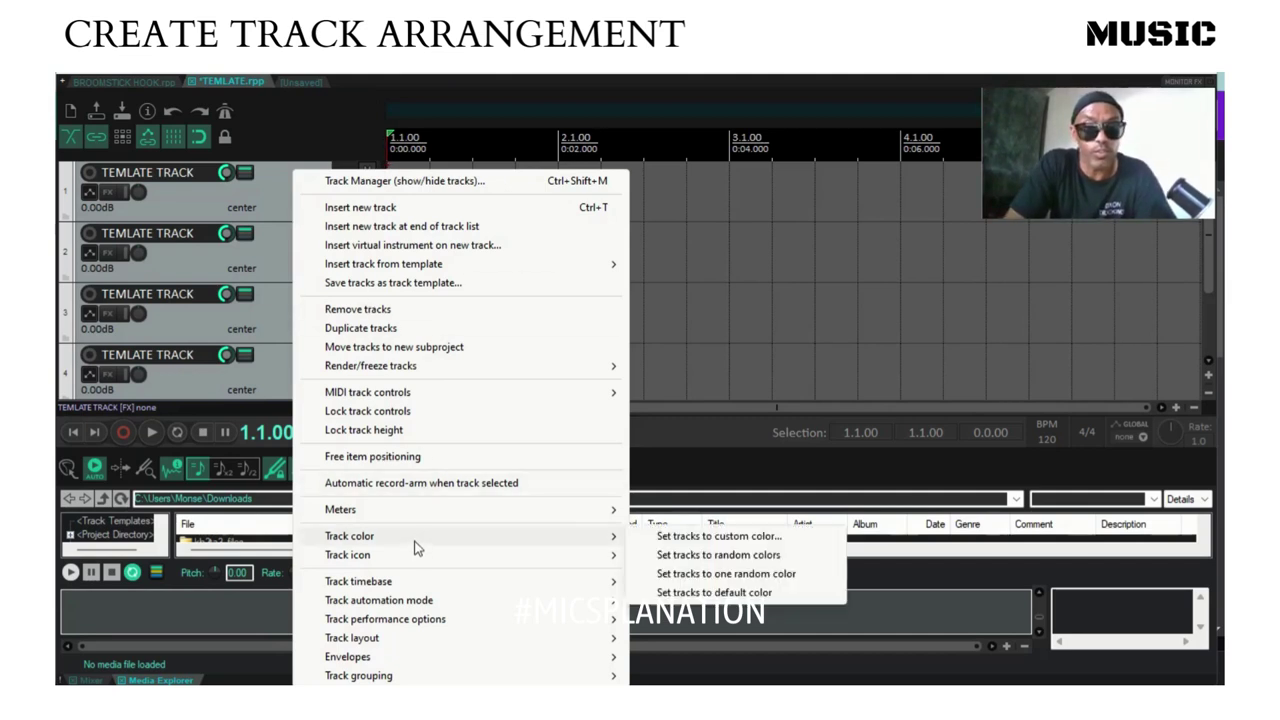
left_click(696, 557)
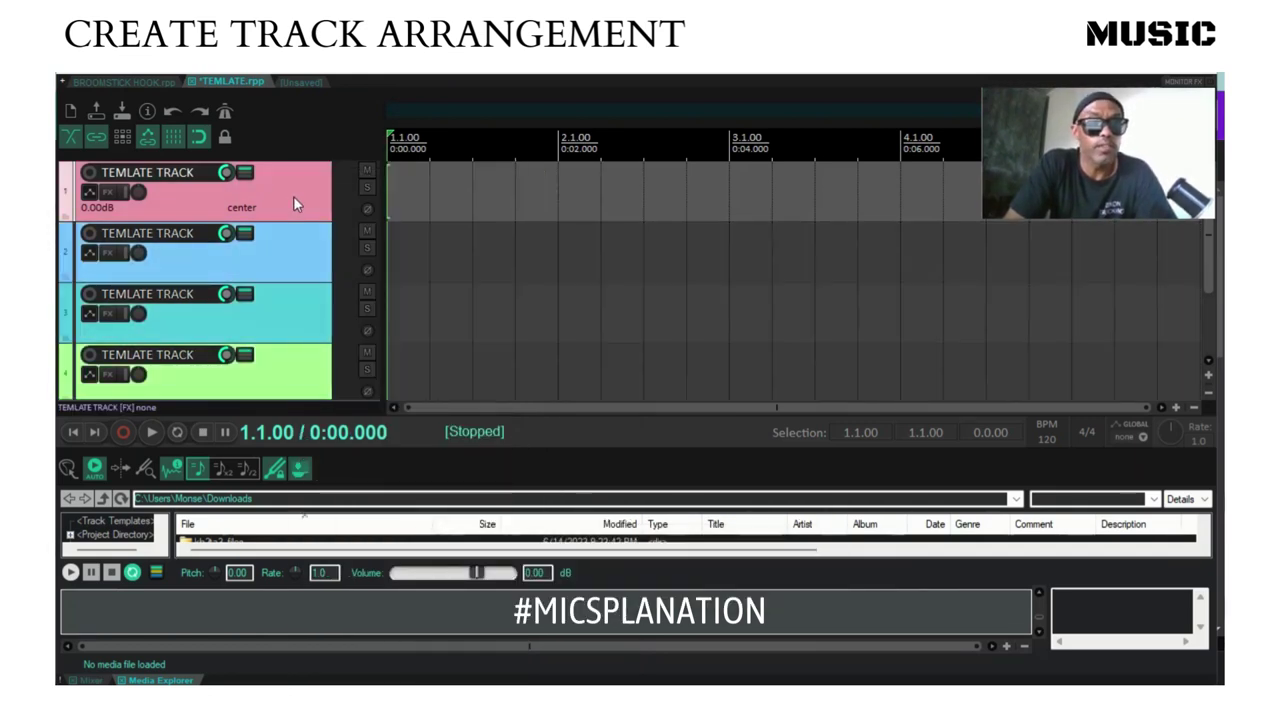
Give track 1 the beats track icon, found by searching 'BEAT'
right_click(294, 200)
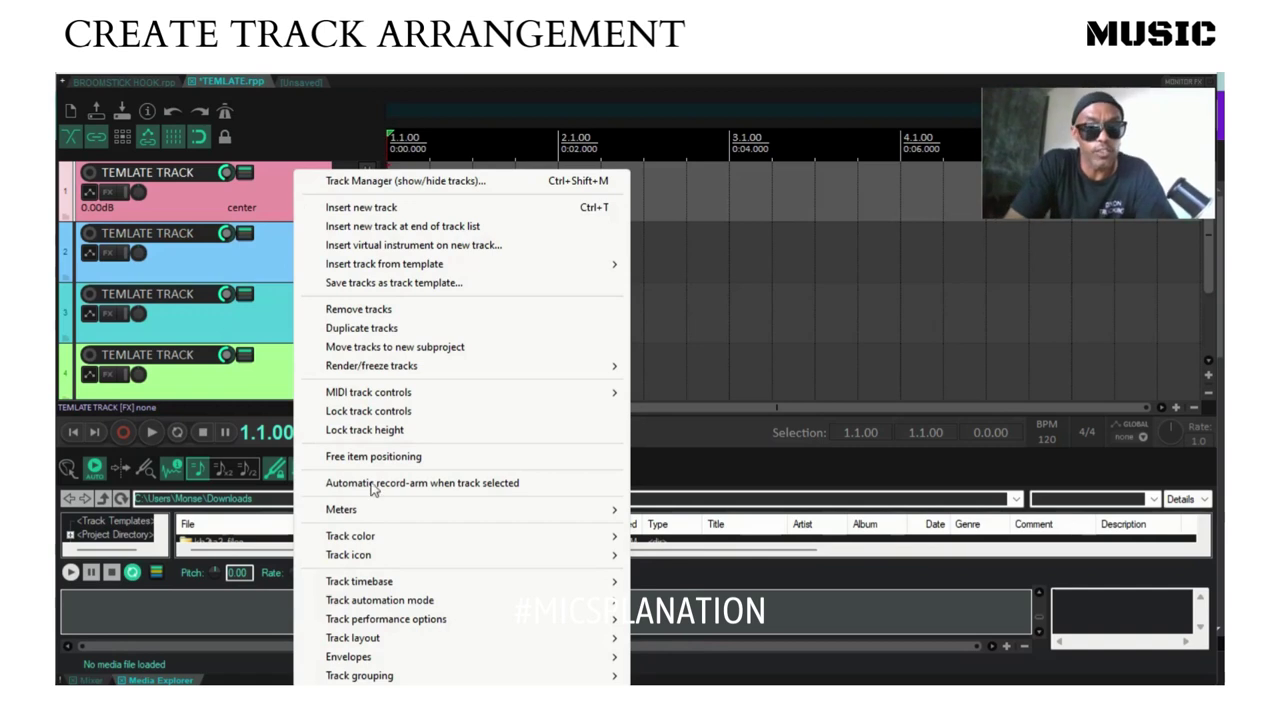
mouse_move(403, 556)
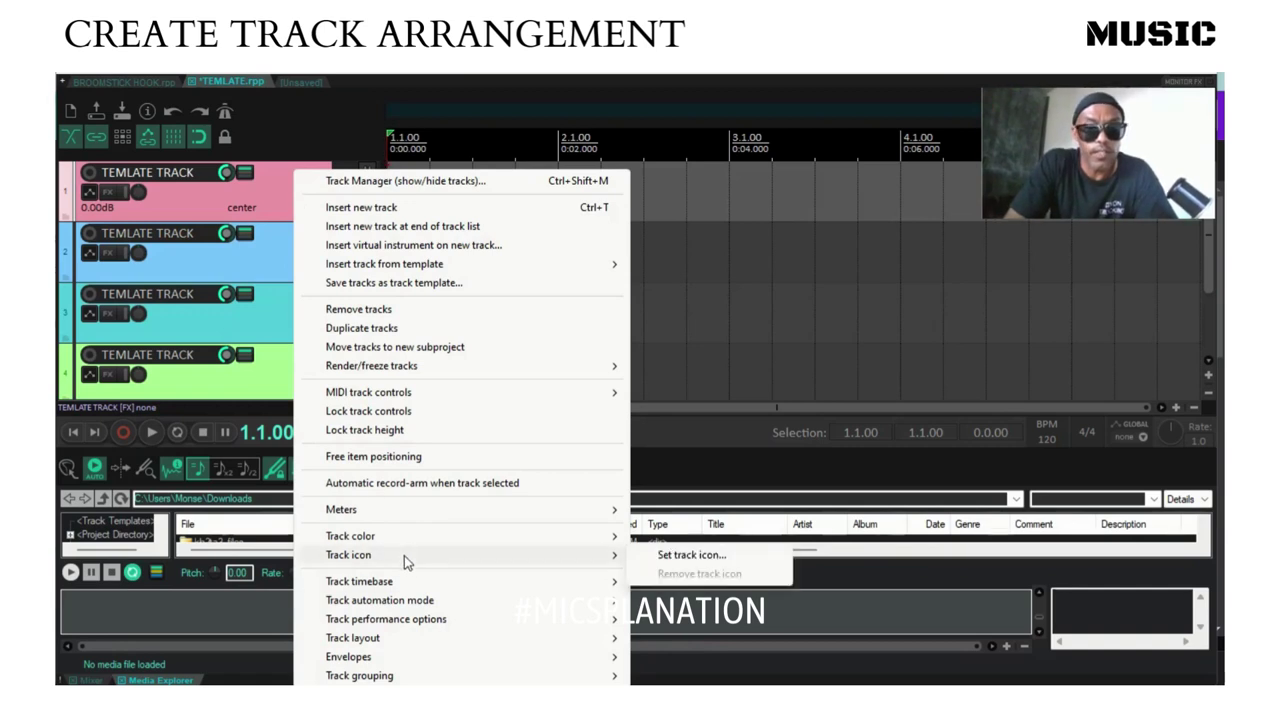
left_click(714, 556)
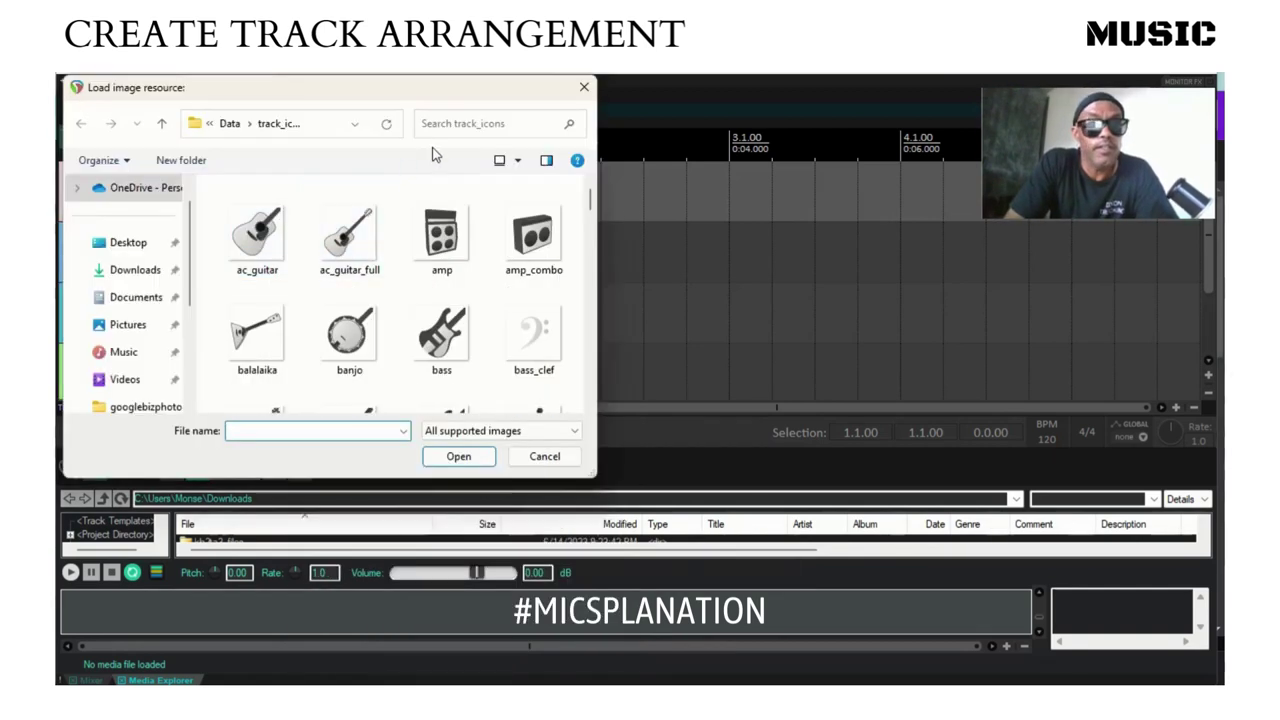
left_click(477, 122)
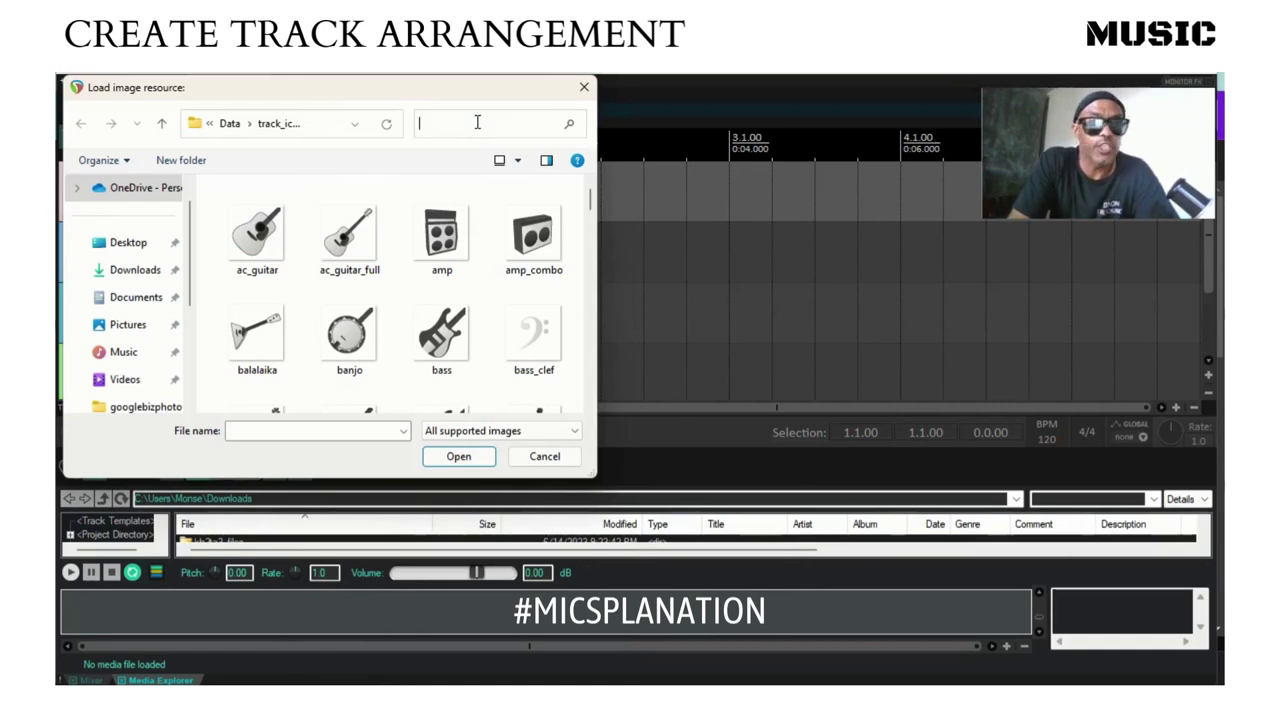
type("BEAT")
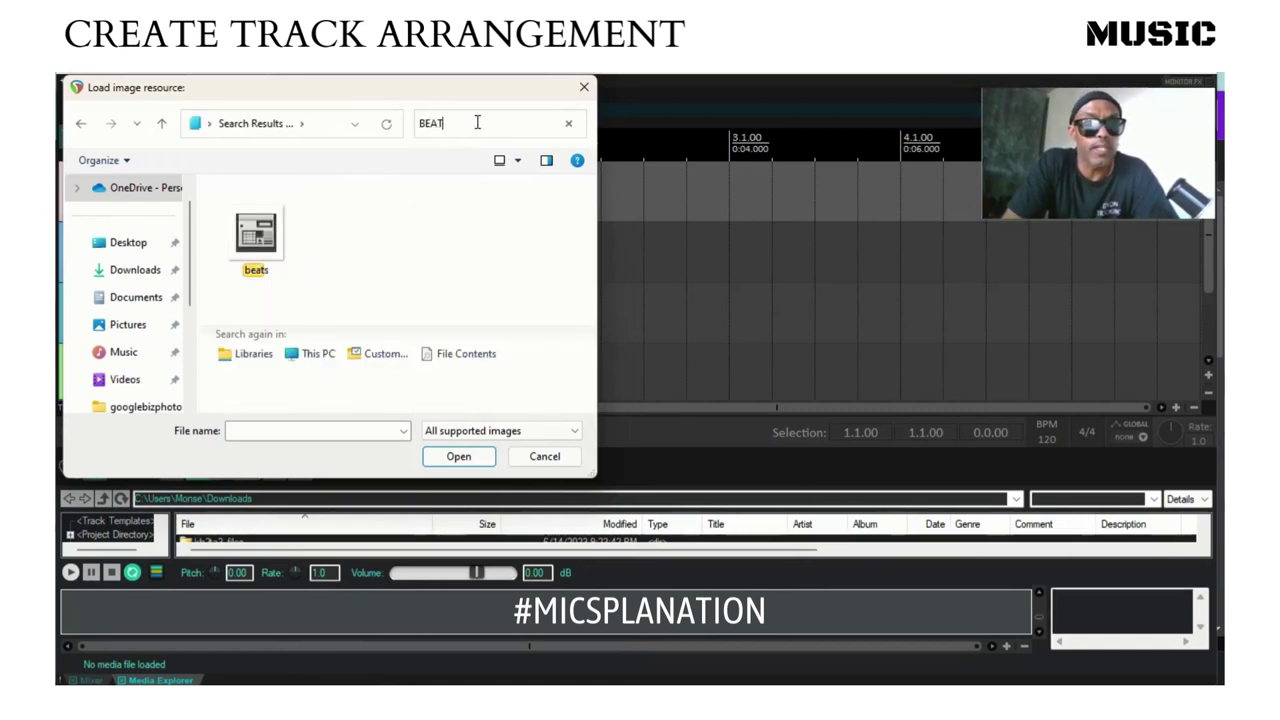
double_click(252, 252)
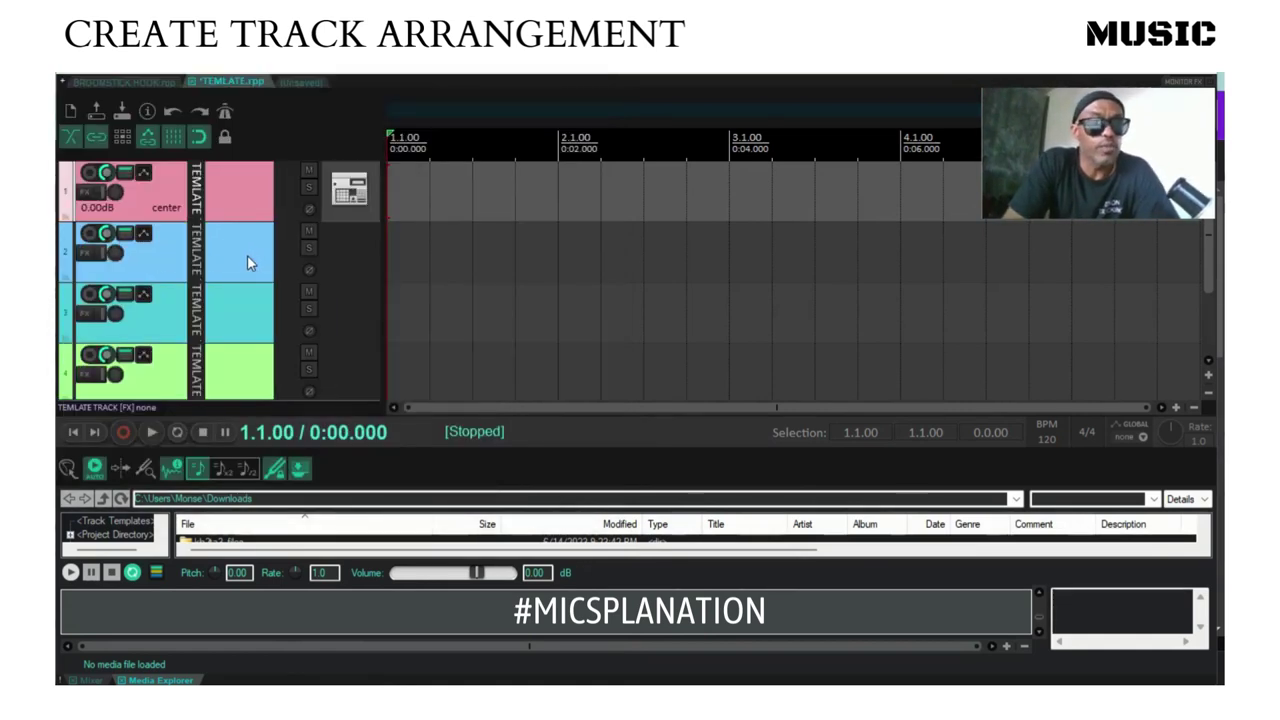
Give track 2 the male_head track icon
left_click(249, 258)
right_click(249, 260)
mouse_move(349, 553)
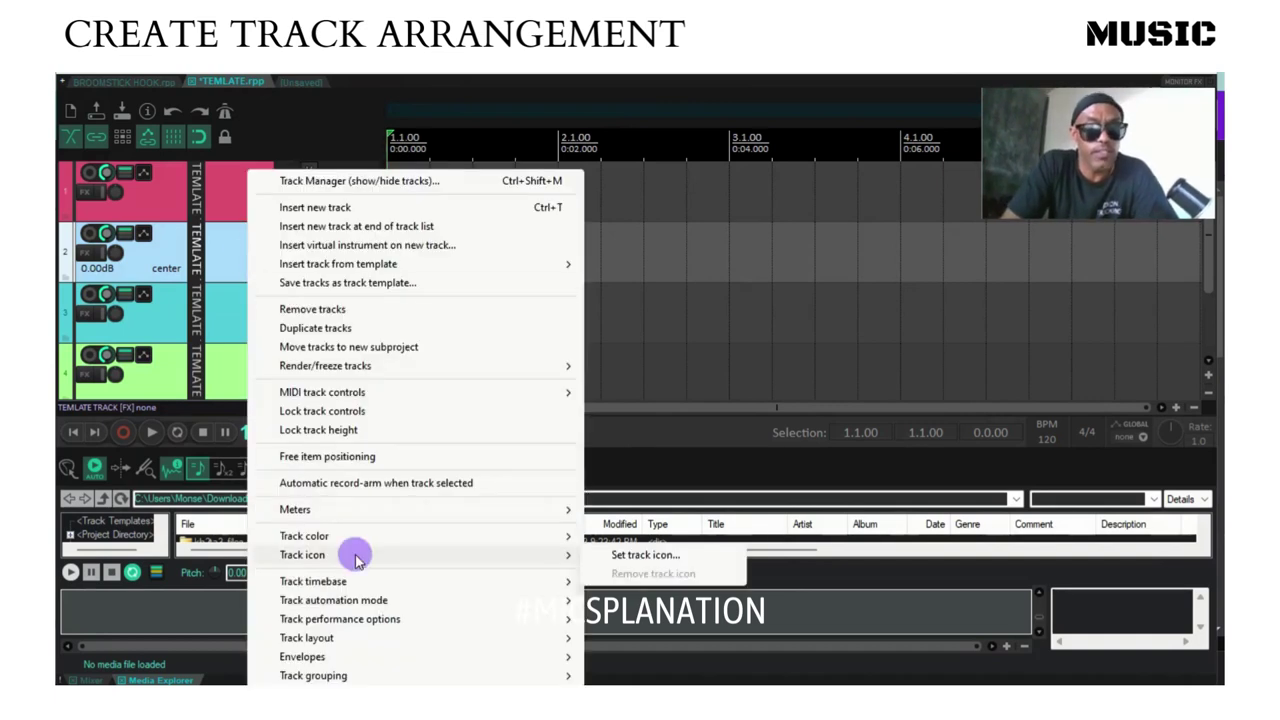
left_click(643, 556)
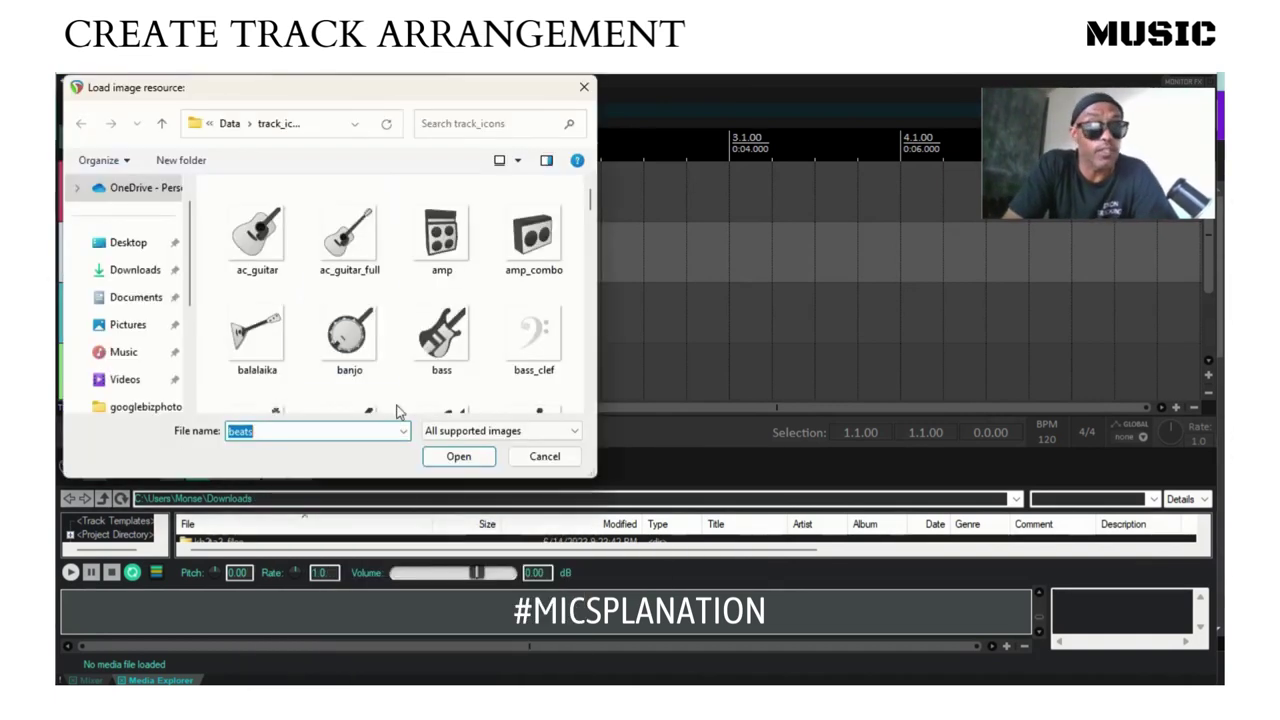
left_click(510, 126)
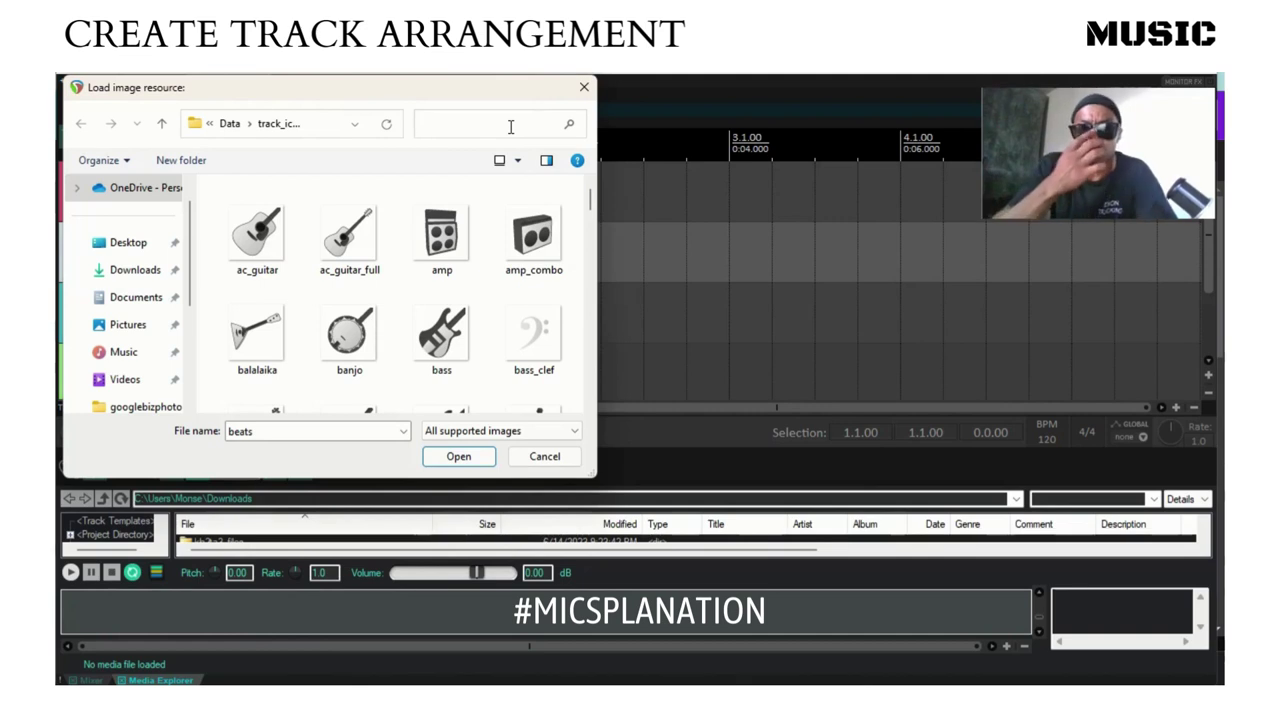
type("MALE VOCAL MAIN")
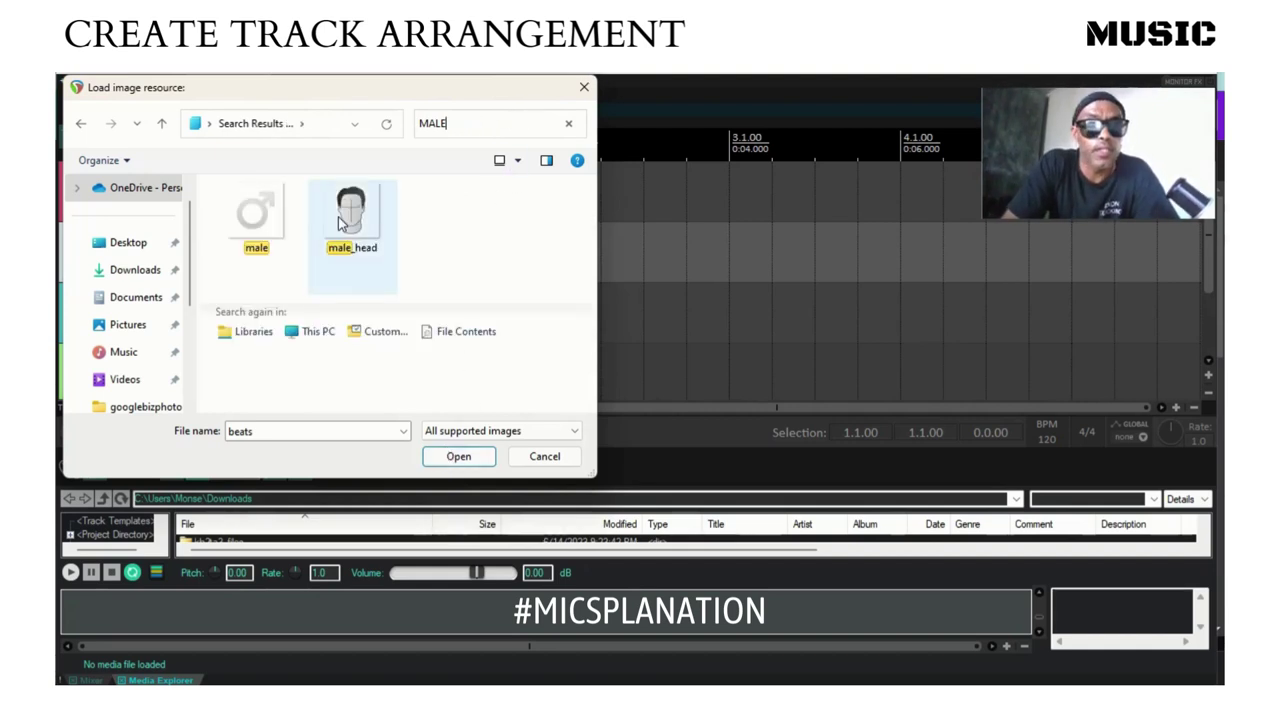
double_click(351, 215)
Give track 3 the female_head track icon, found by searching 'FEMALE'
left_click(240, 323)
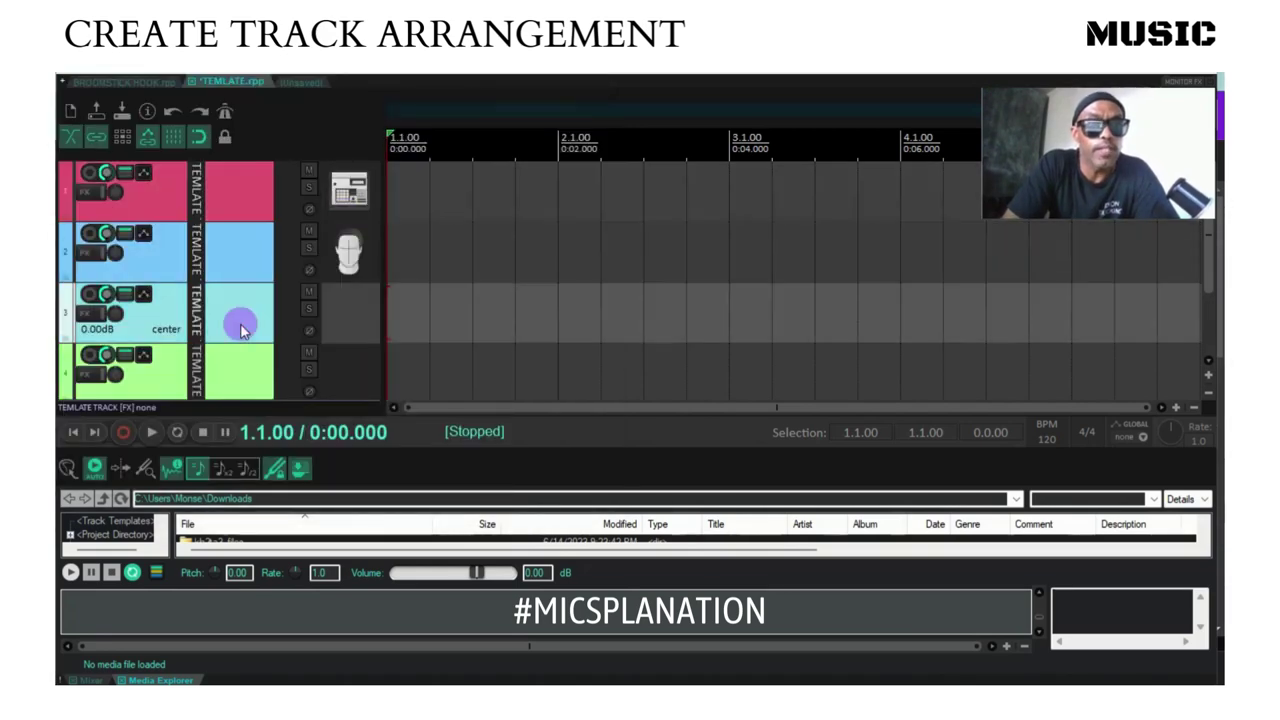
right_click(240, 323)
mouse_move(357, 555)
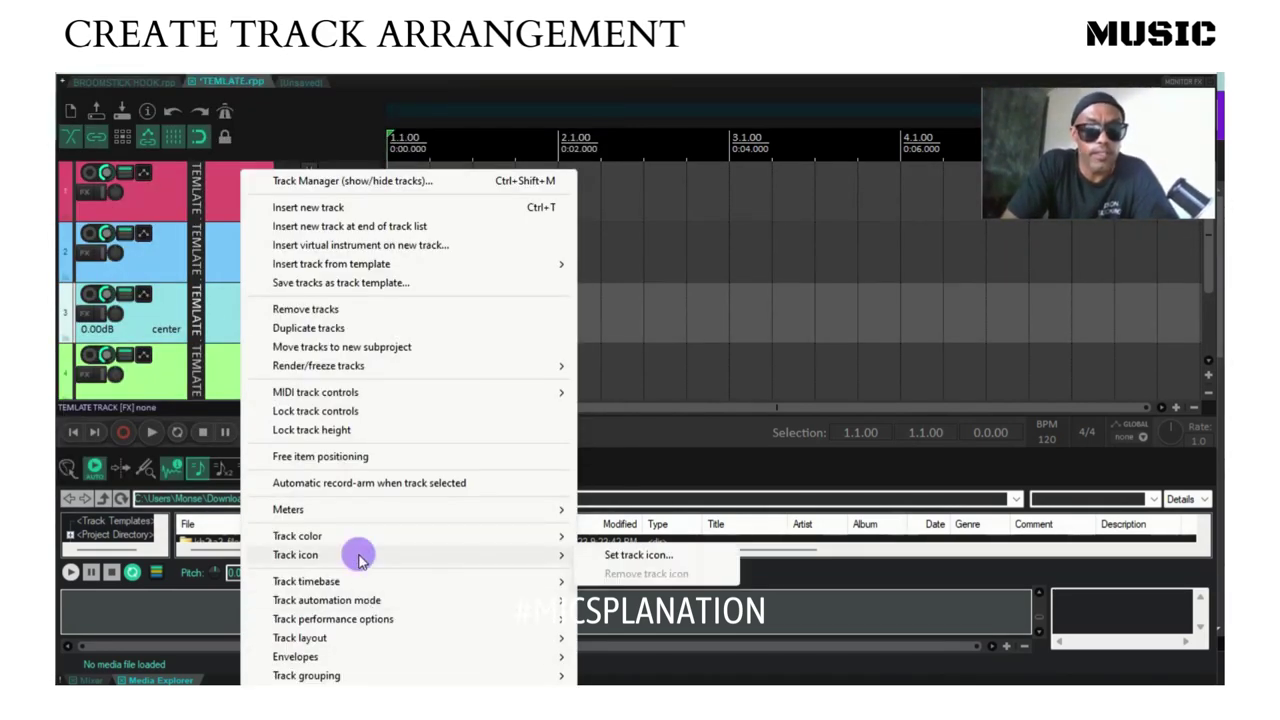
left_click(645, 556)
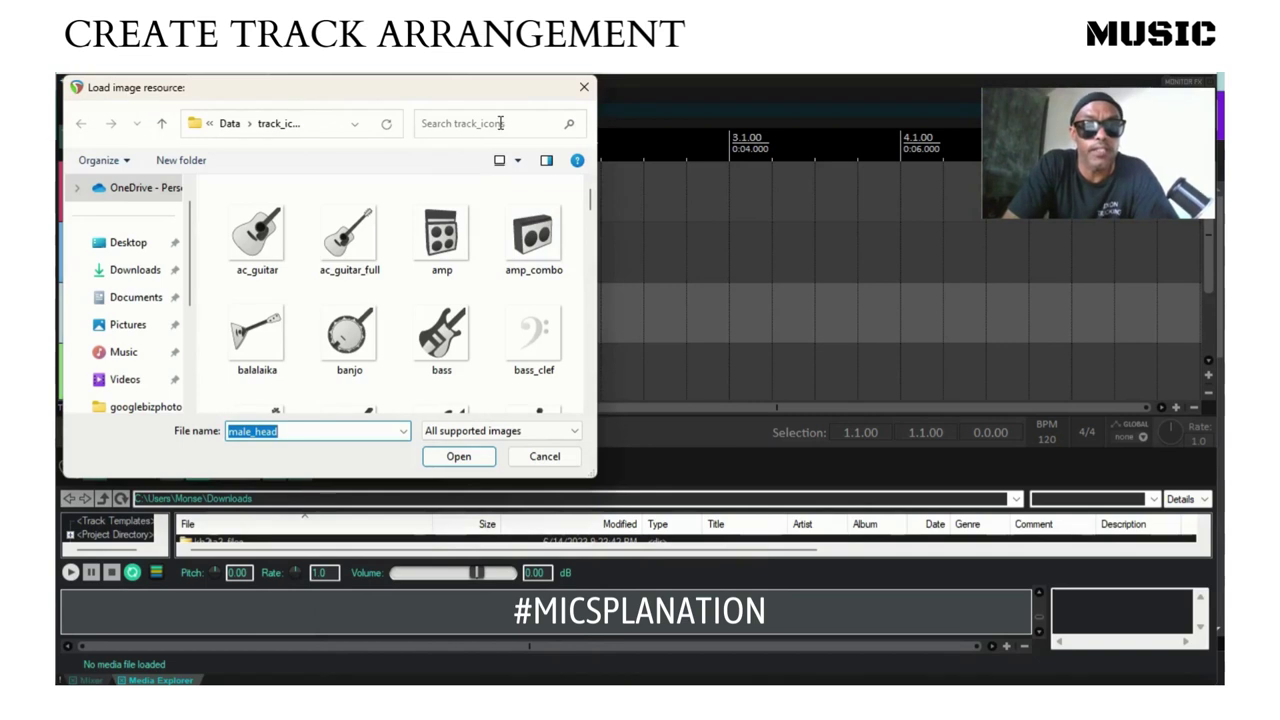
left_click(500, 123)
type("FEMALE")
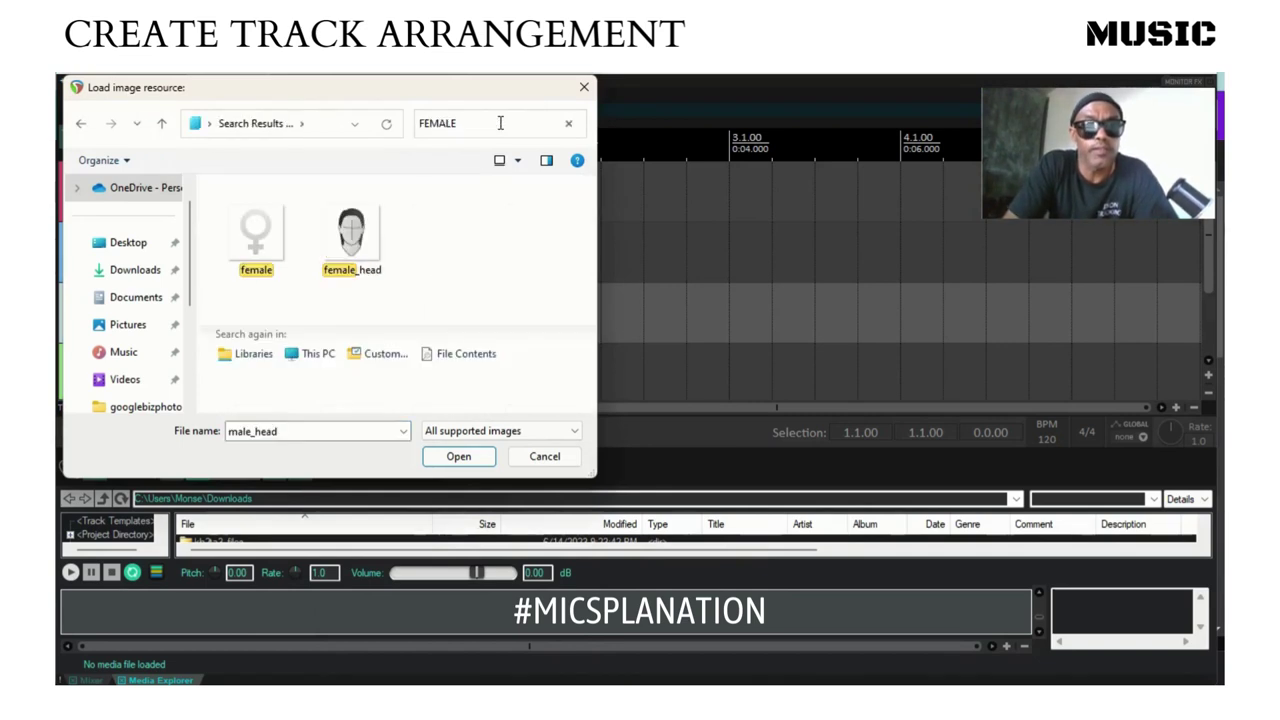
double_click(343, 232)
Give track 4 the group icon, found by searching for chorus
scroll(268, 270, "down", 2)
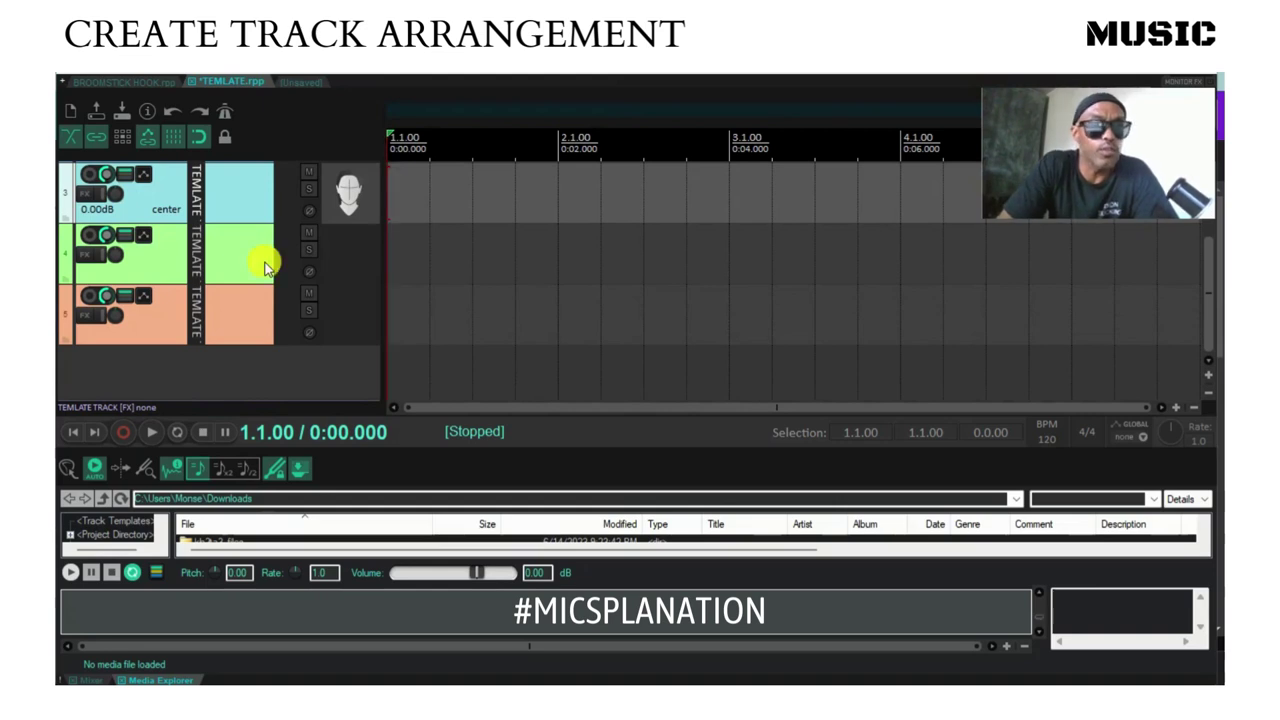
right_click(266, 264)
mouse_move(481, 557)
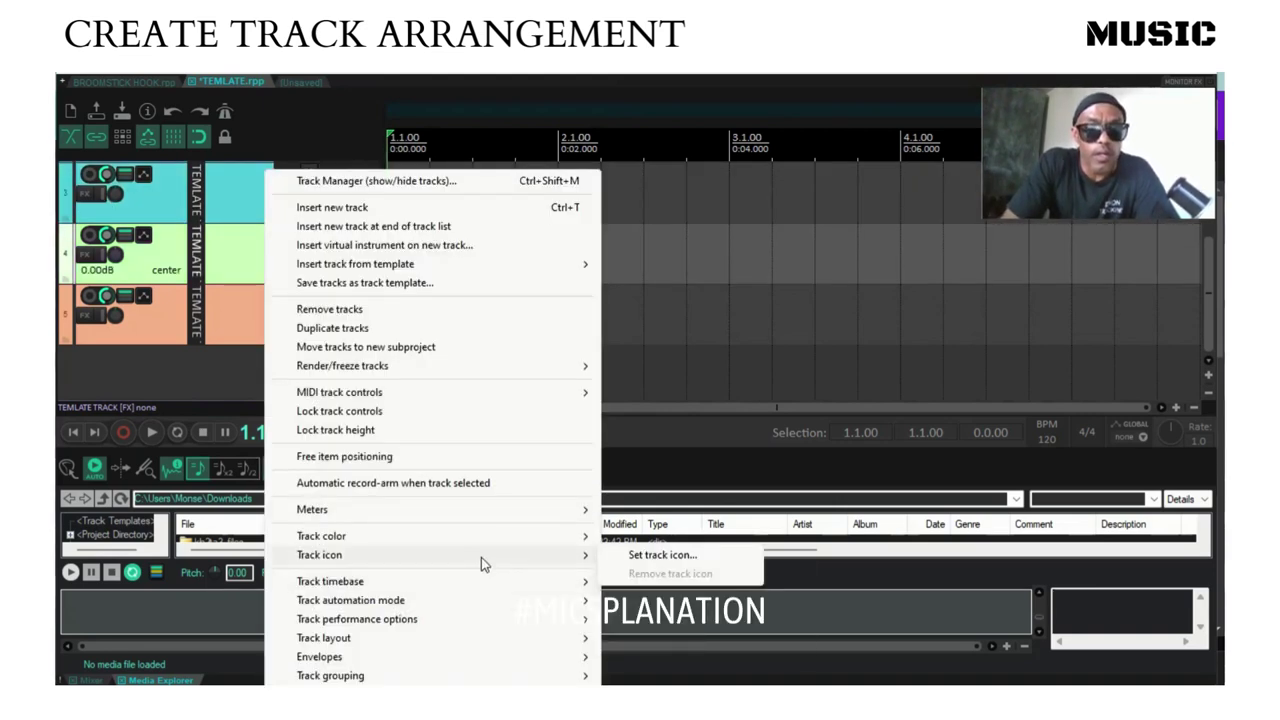
left_click(686, 560)
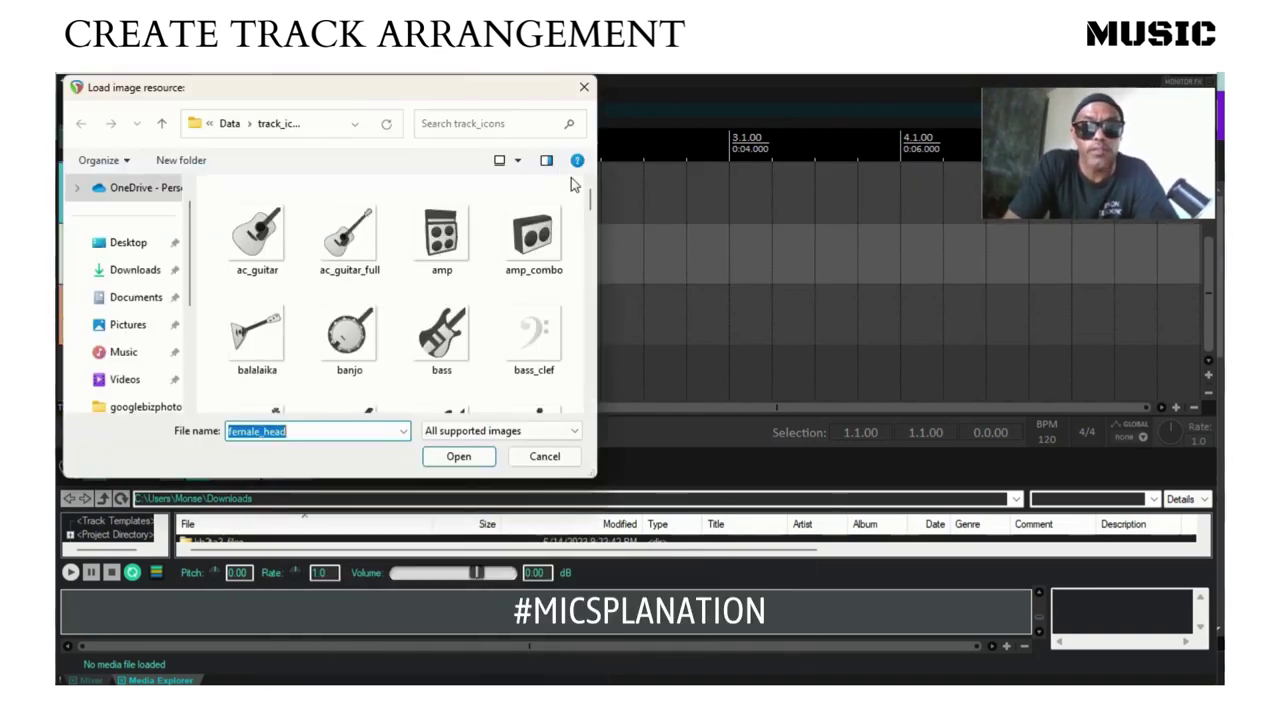
left_click(519, 126)
type("cCH")
key("BackSpace")
key("BackSpace")
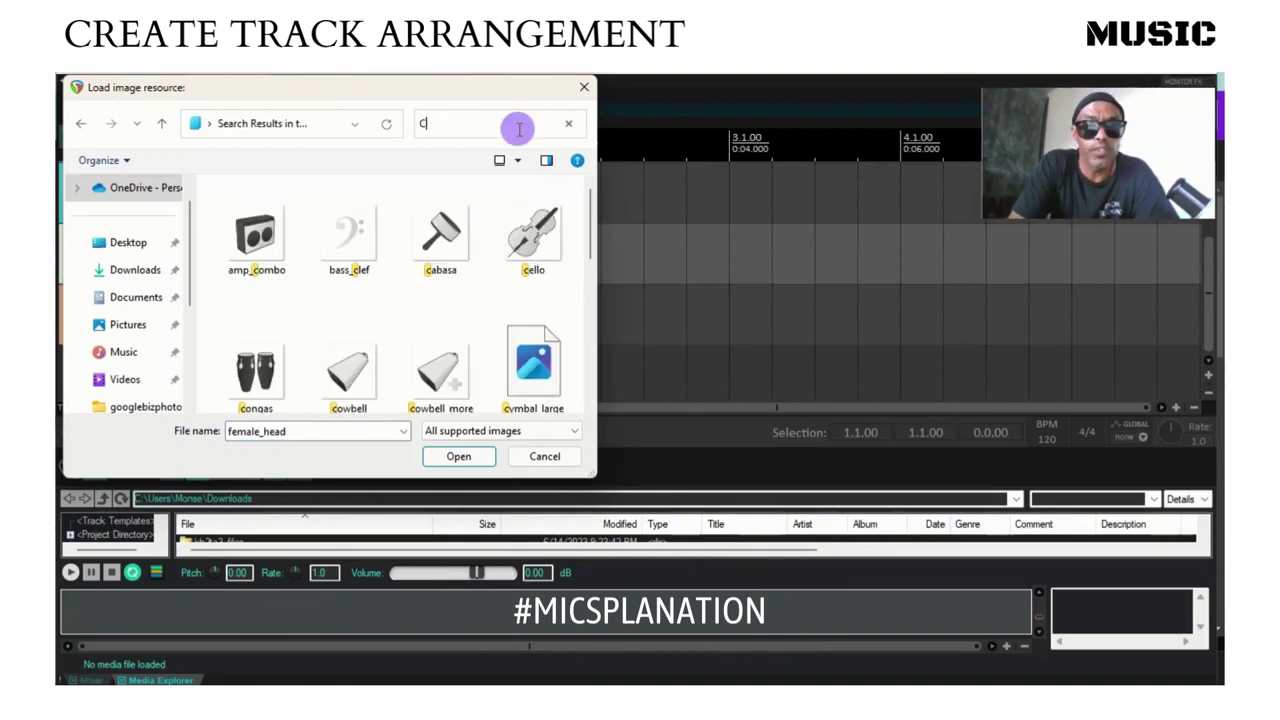
type("OR")
key("BackSpace")
key("BackSpace")
type("H")
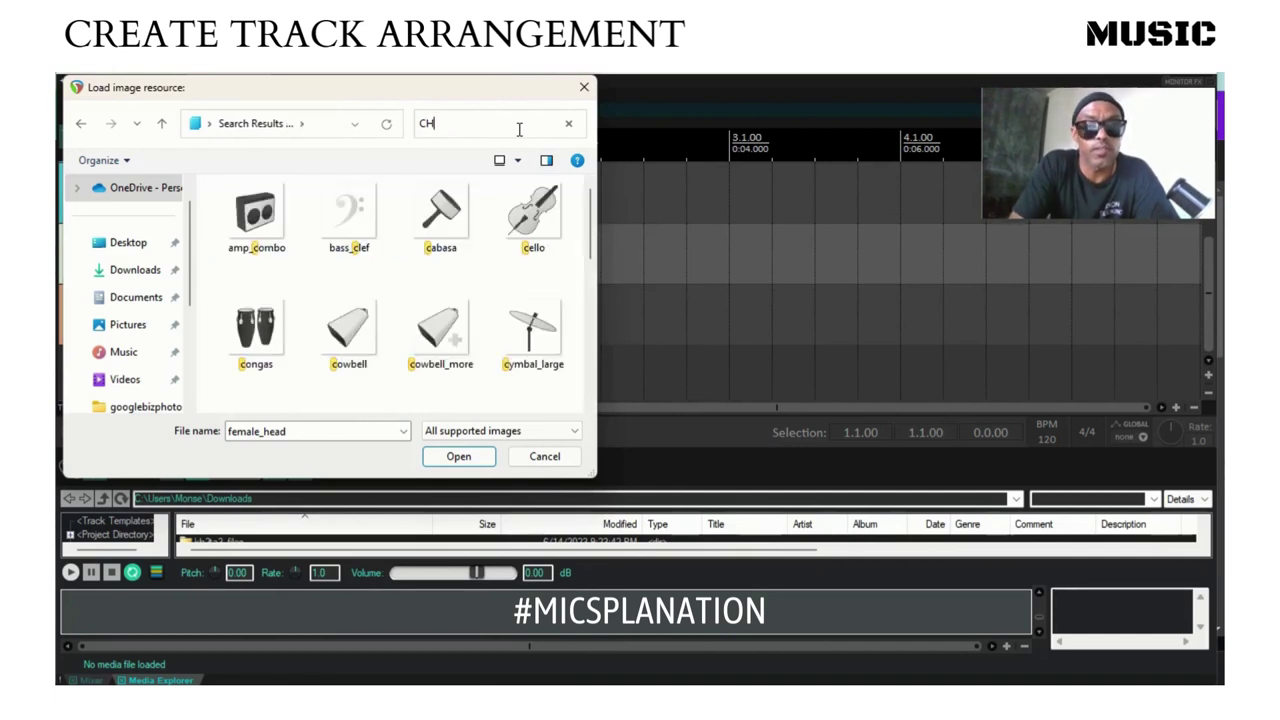
type("ORUSO")
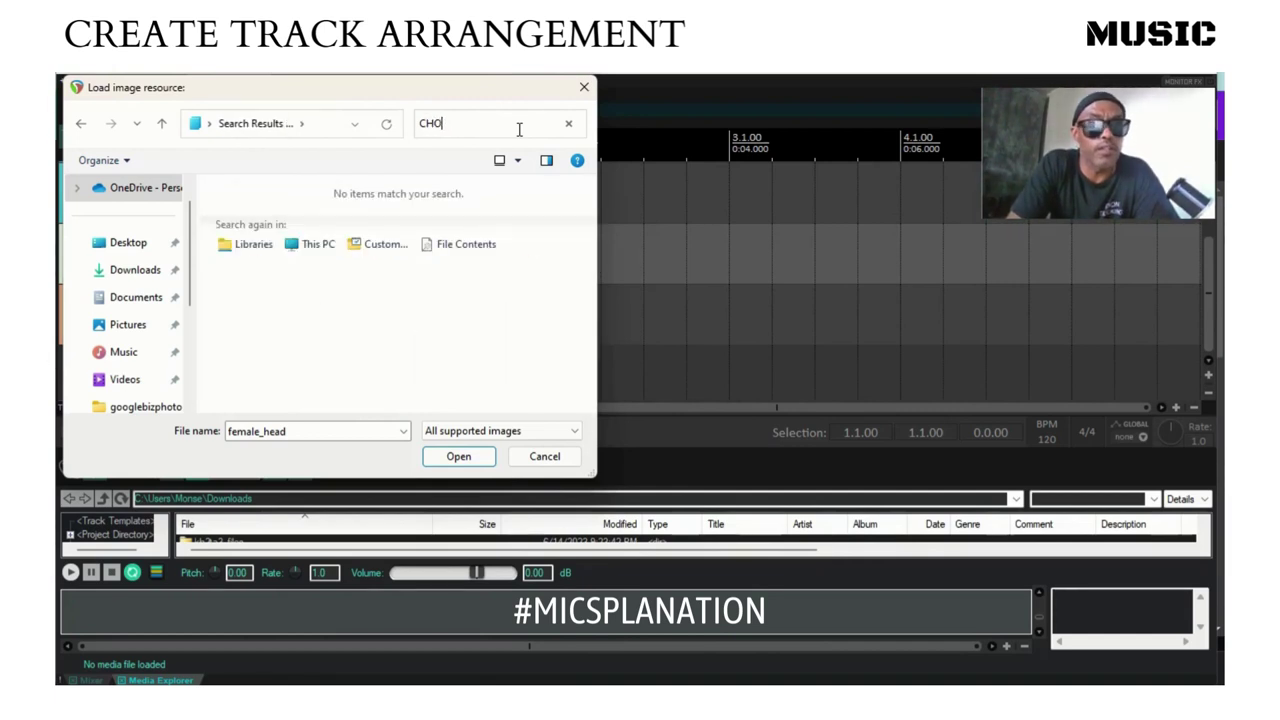
scroll(476, 311, "down", 5)
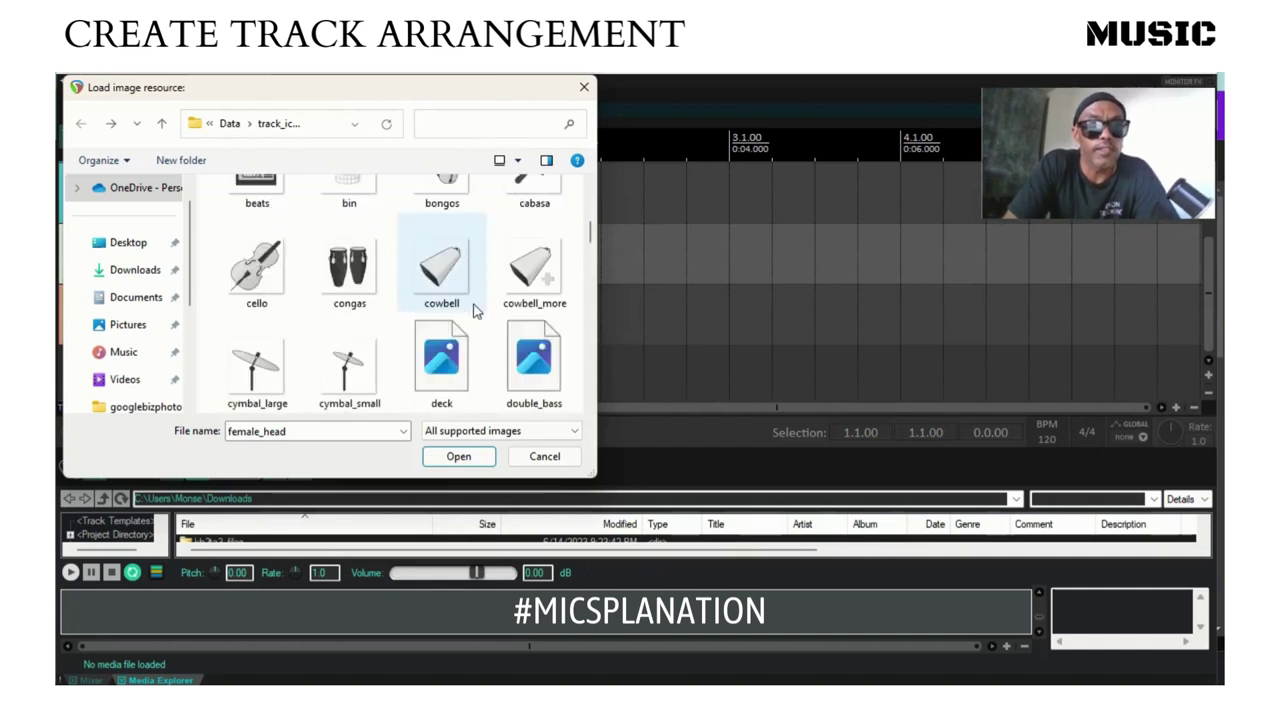
scroll(476, 311, "down", 3)
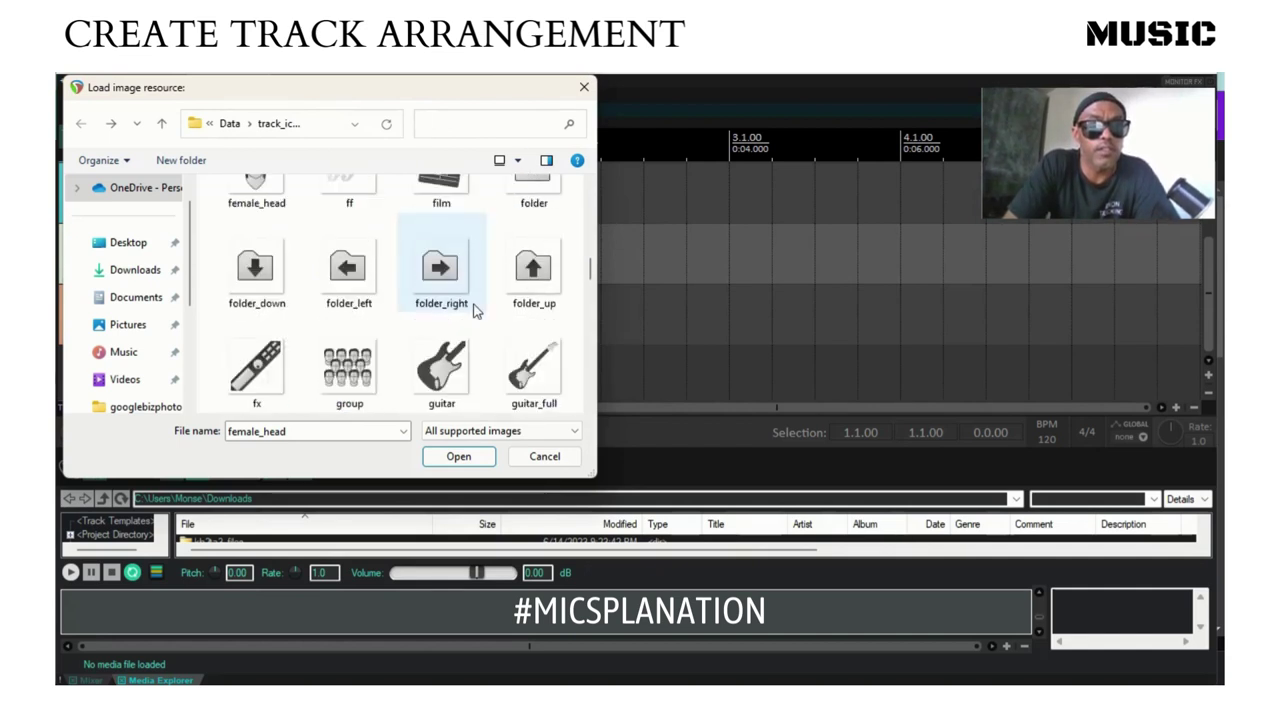
left_click(340, 376)
double_click(340, 376)
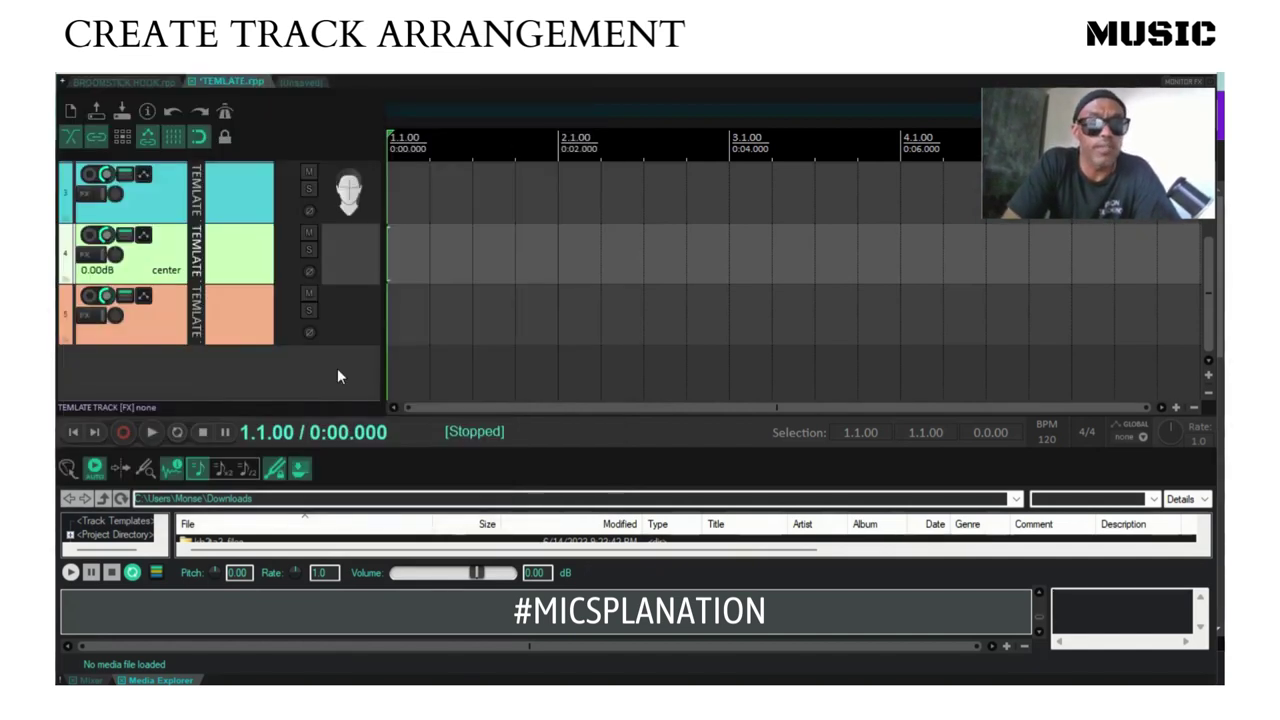
Give track 5 the film clapperboard track icon
left_click(245, 321)
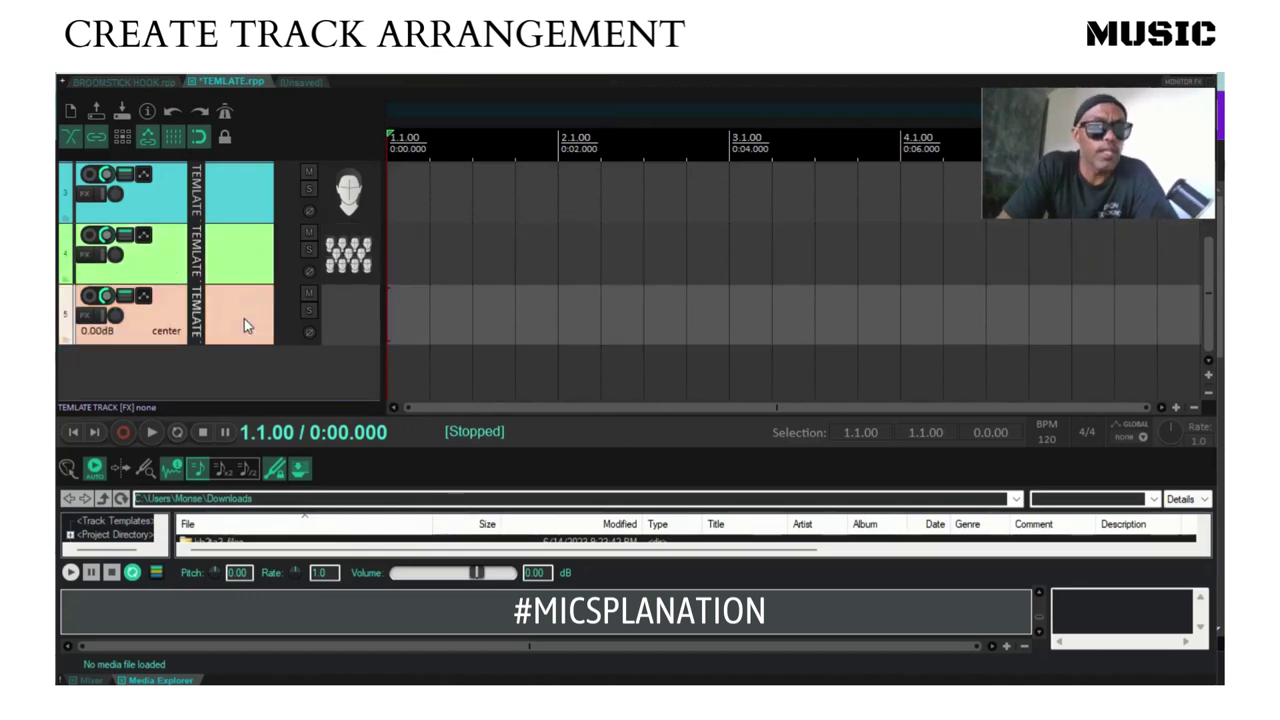
right_click(244, 318)
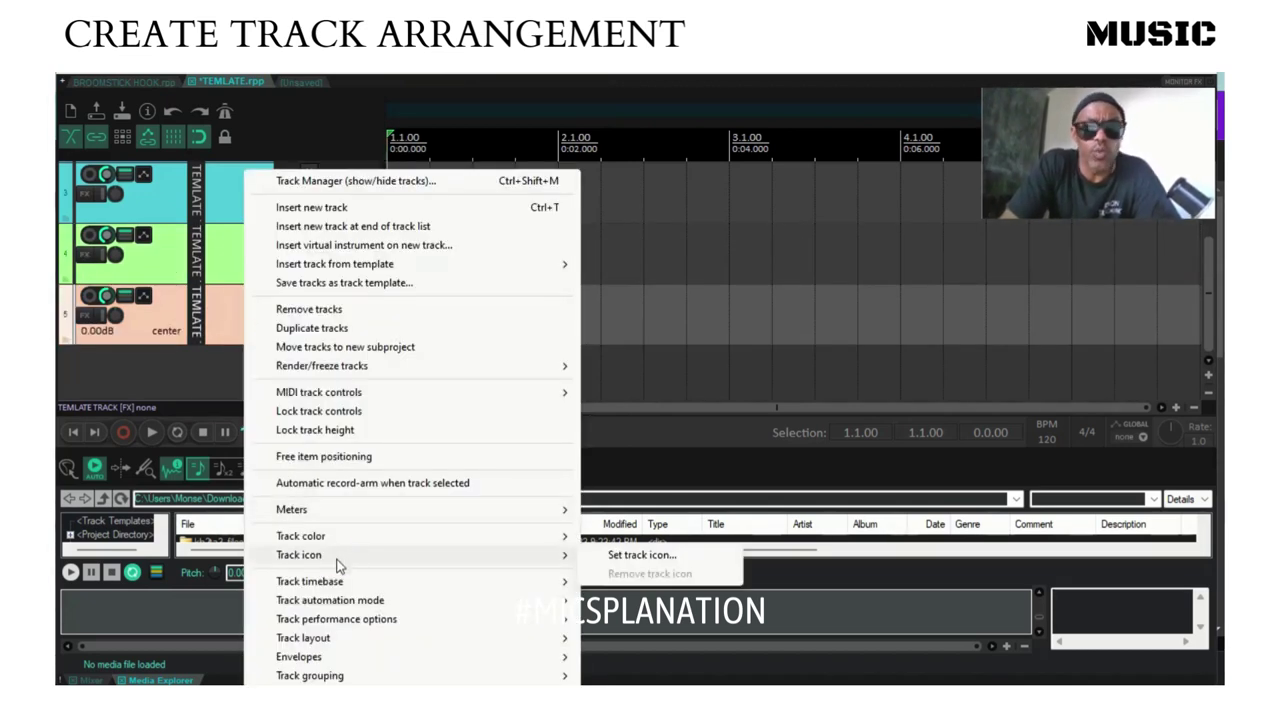
mouse_move(531, 562)
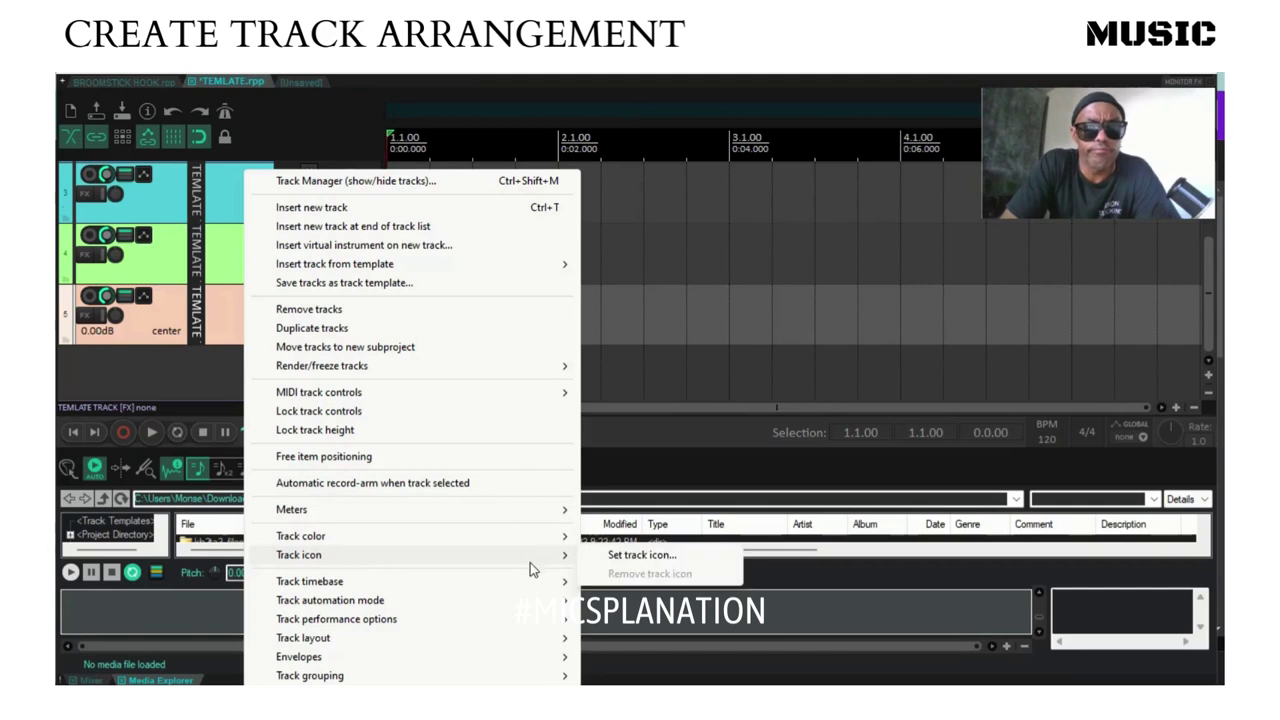
left_click(608, 558)
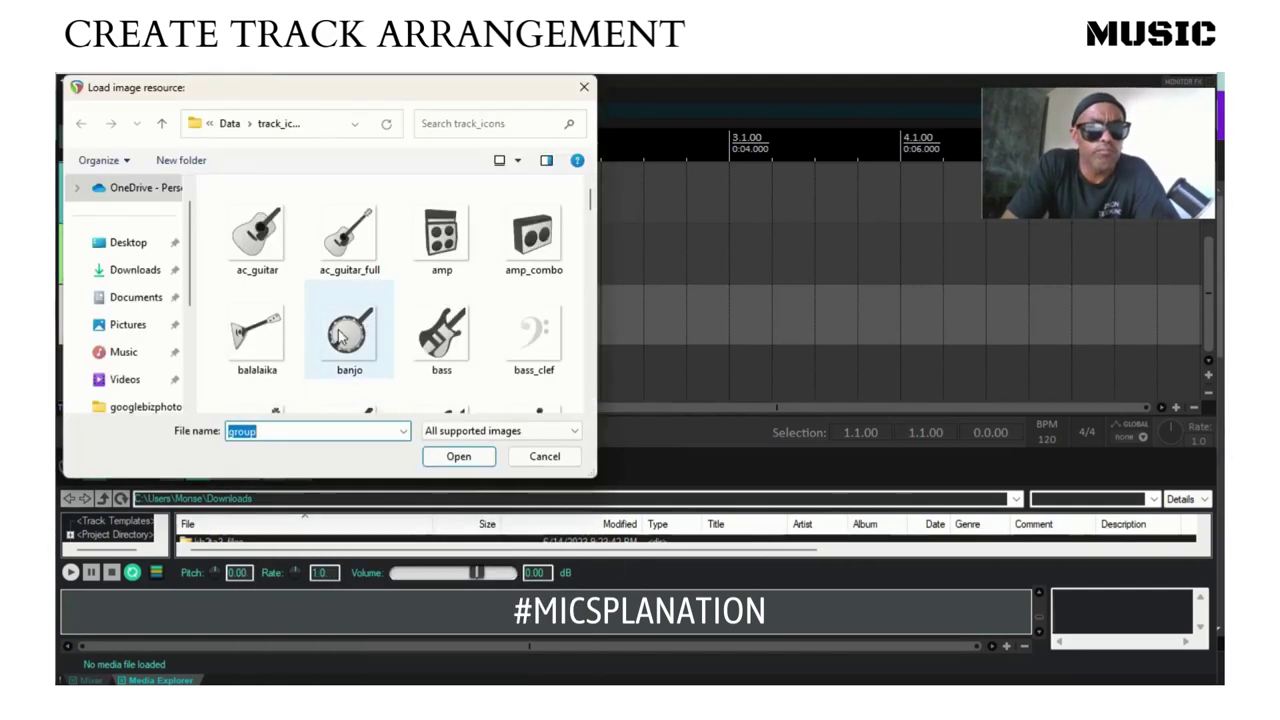
scroll(410, 345, "down", 6)
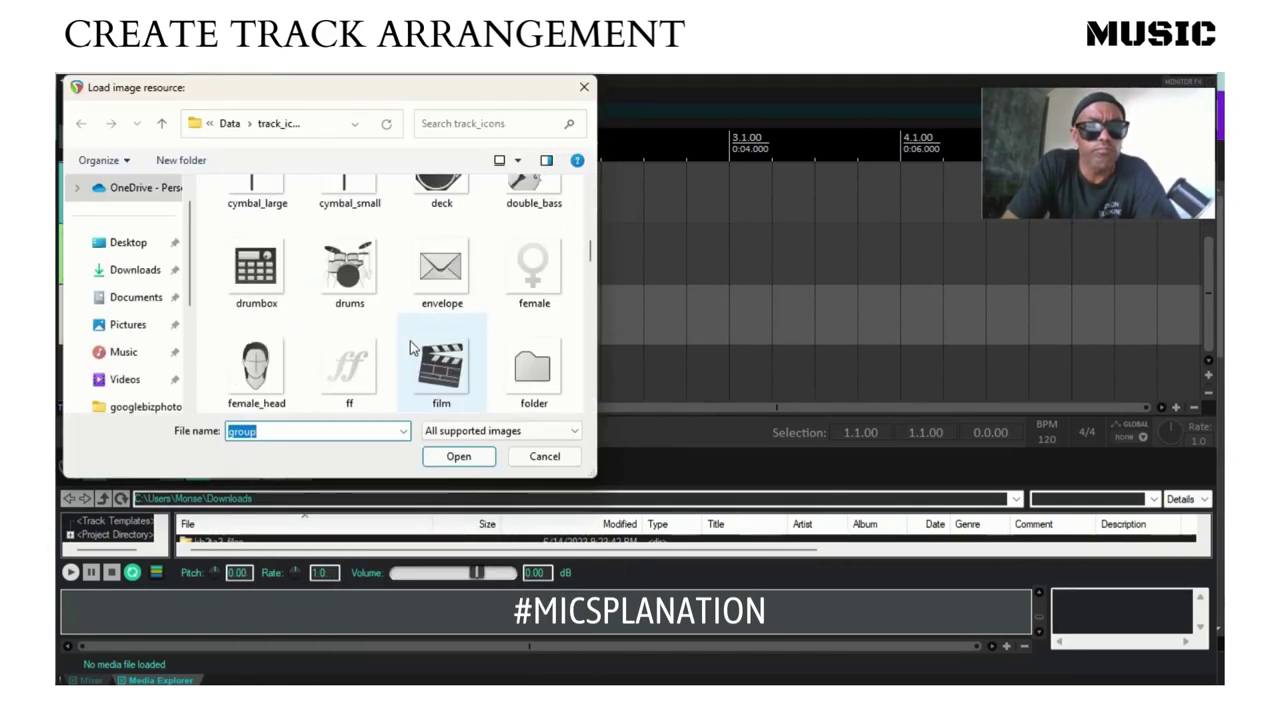
double_click(441, 367)
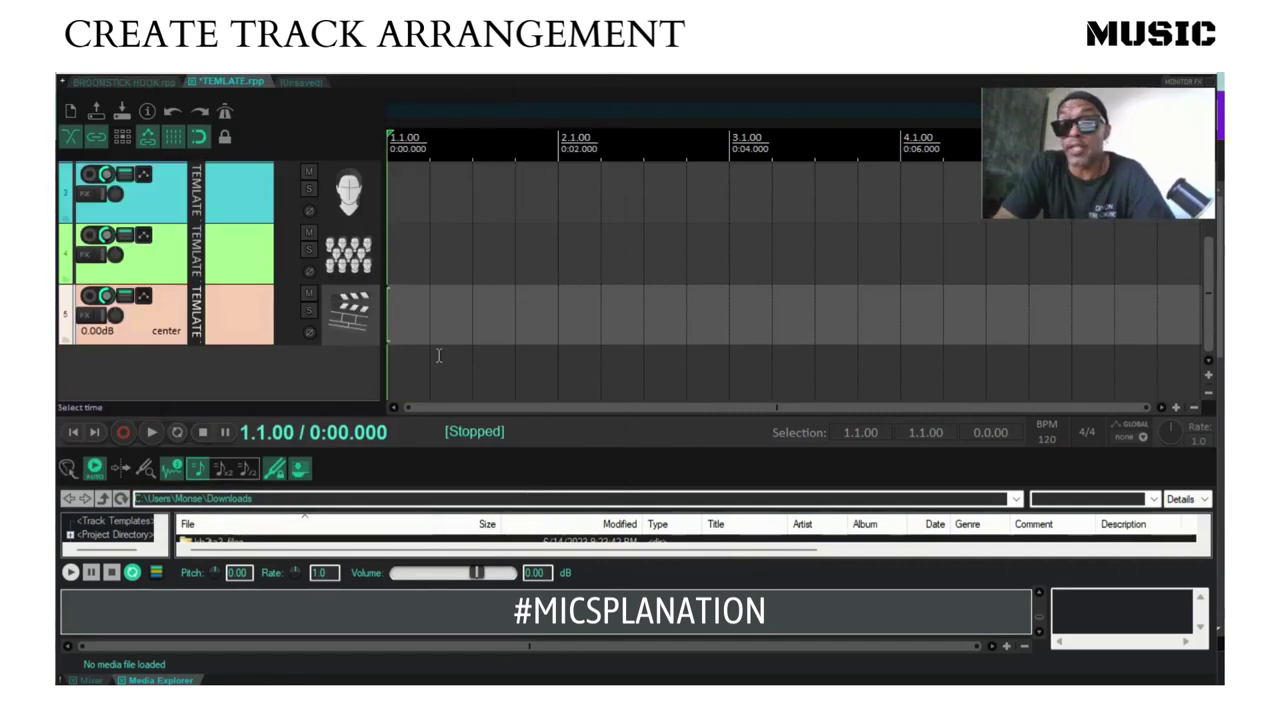
Save the project, then save it as a project template named TEMLATEONE
left_click(75, 74)
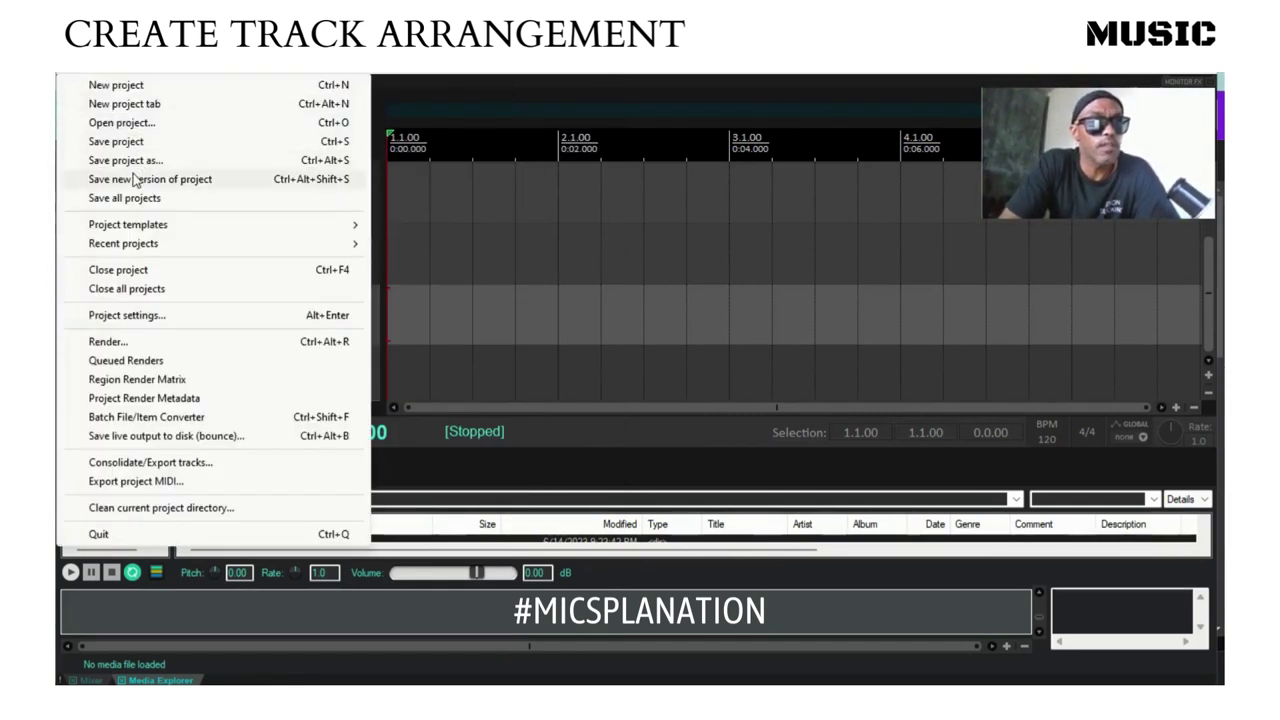
left_click(118, 141)
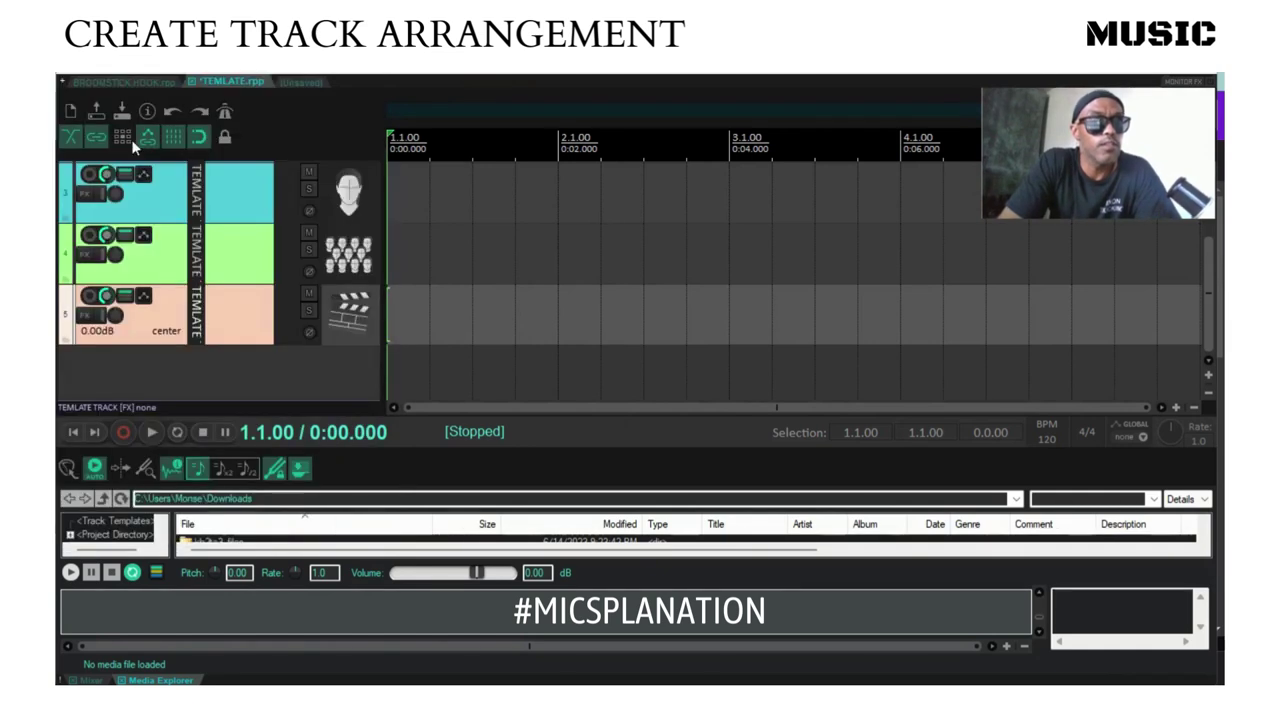
left_click(80, 77)
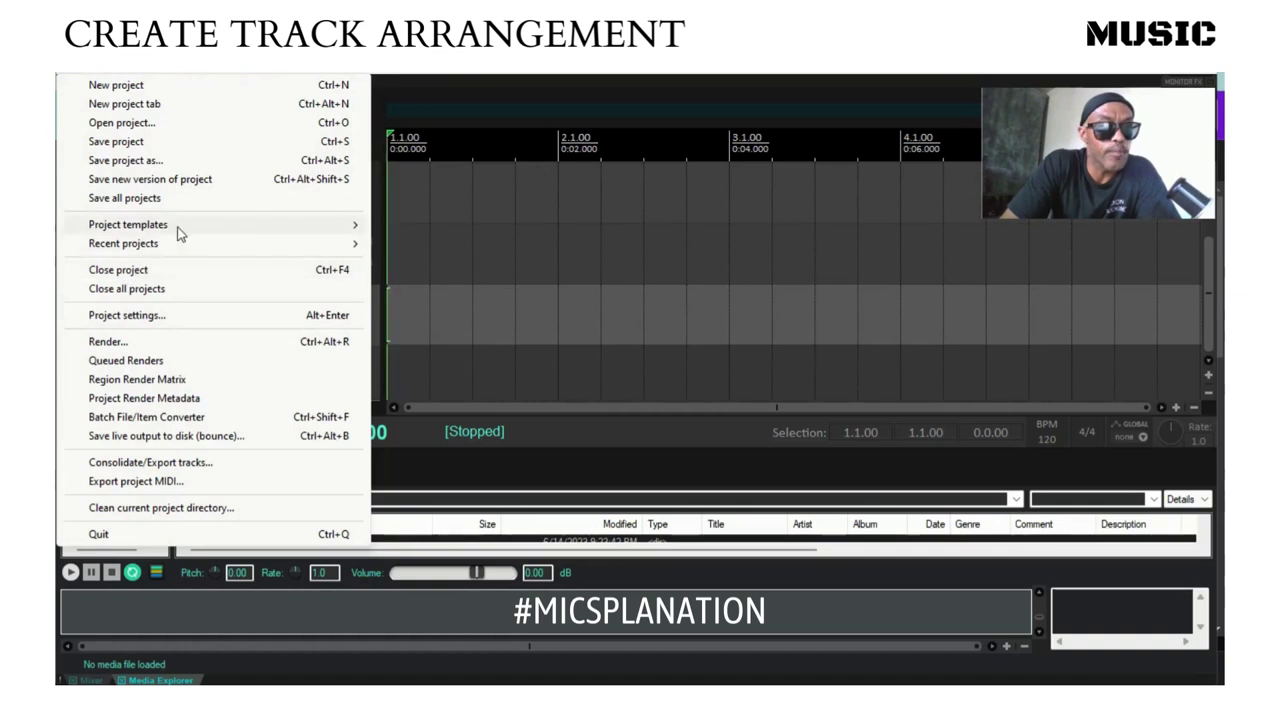
mouse_move(260, 232)
left_click(413, 225)
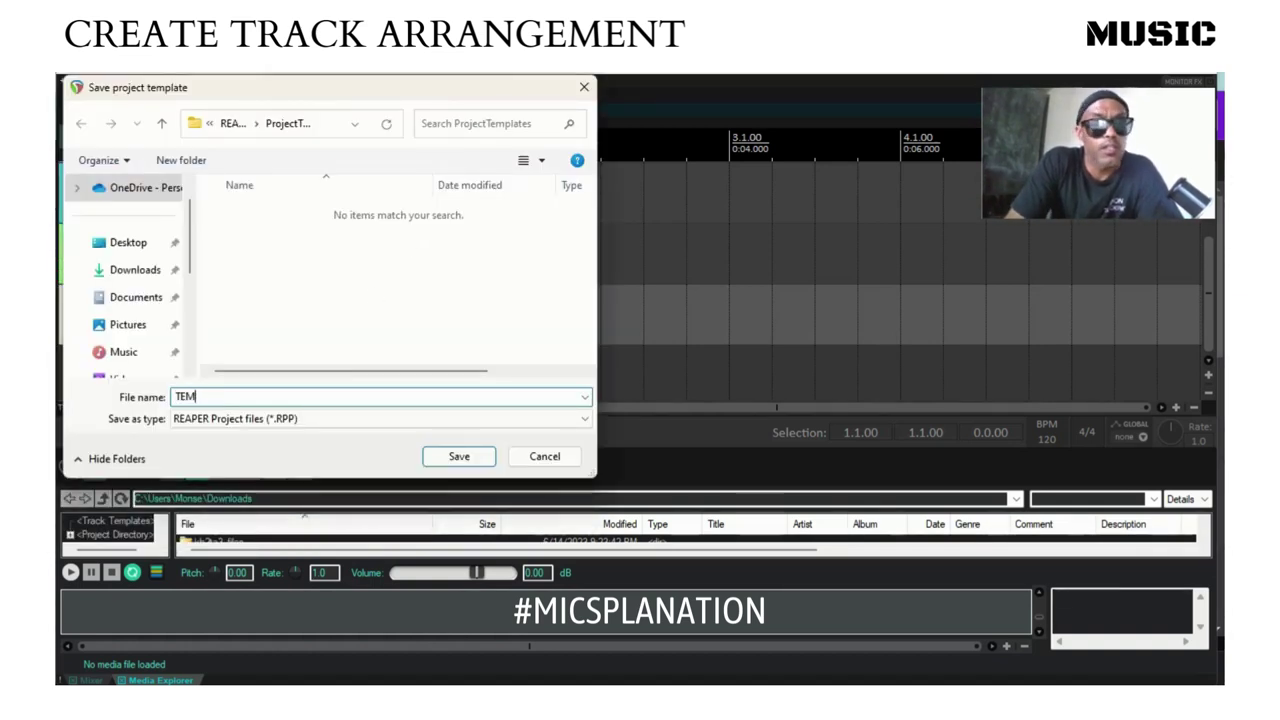
type("TEMLT")
key("BackSpace")
type("ATEON")
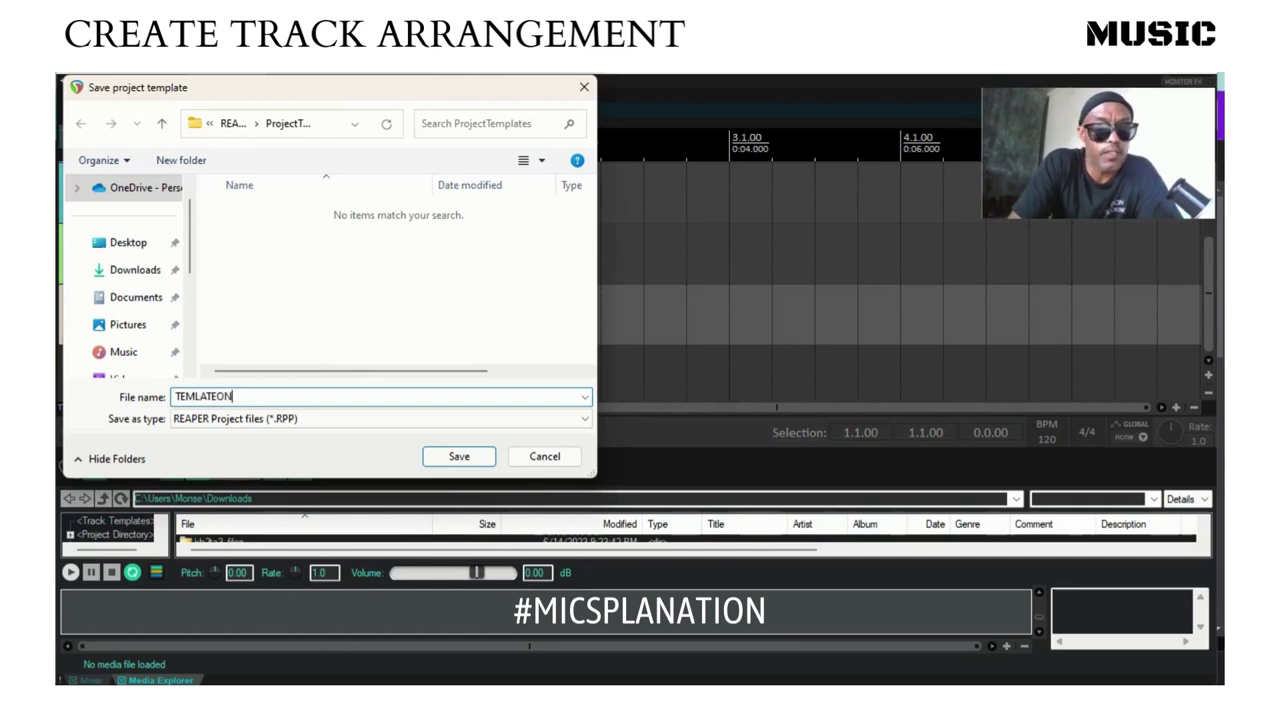
key("Return")
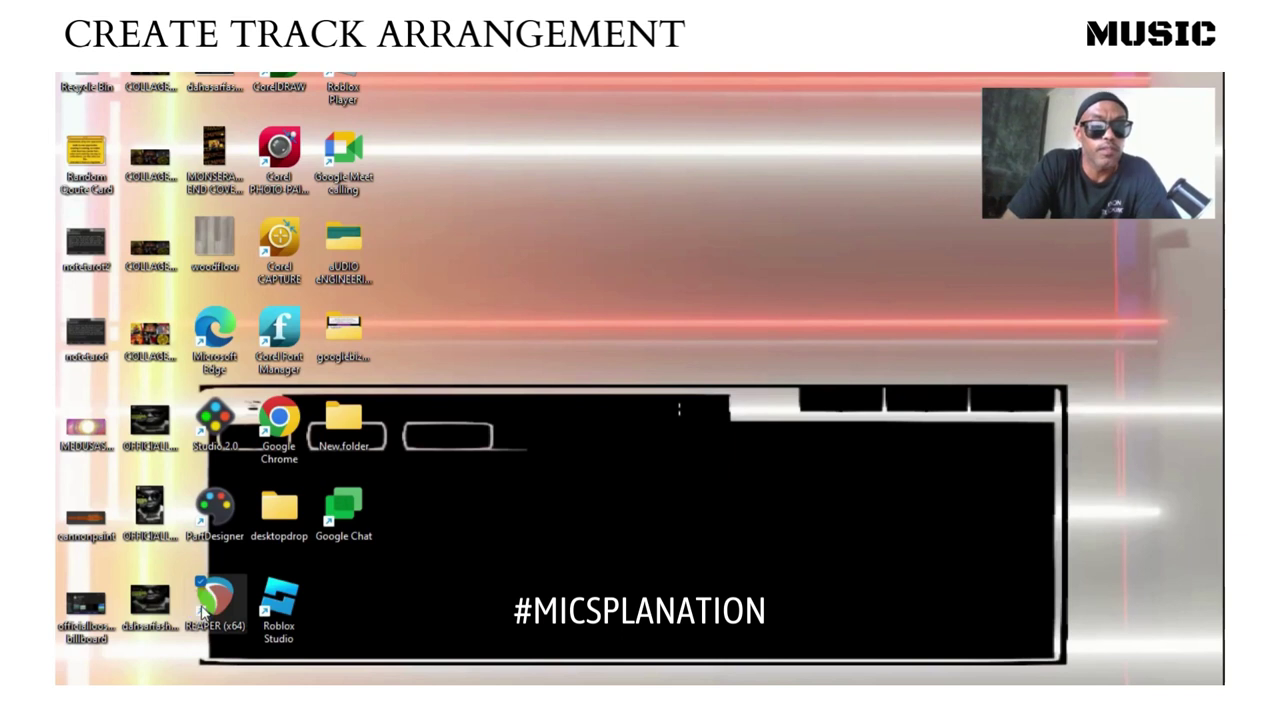
Relaunch REAPER and start a new empty project
double_click(203, 612)
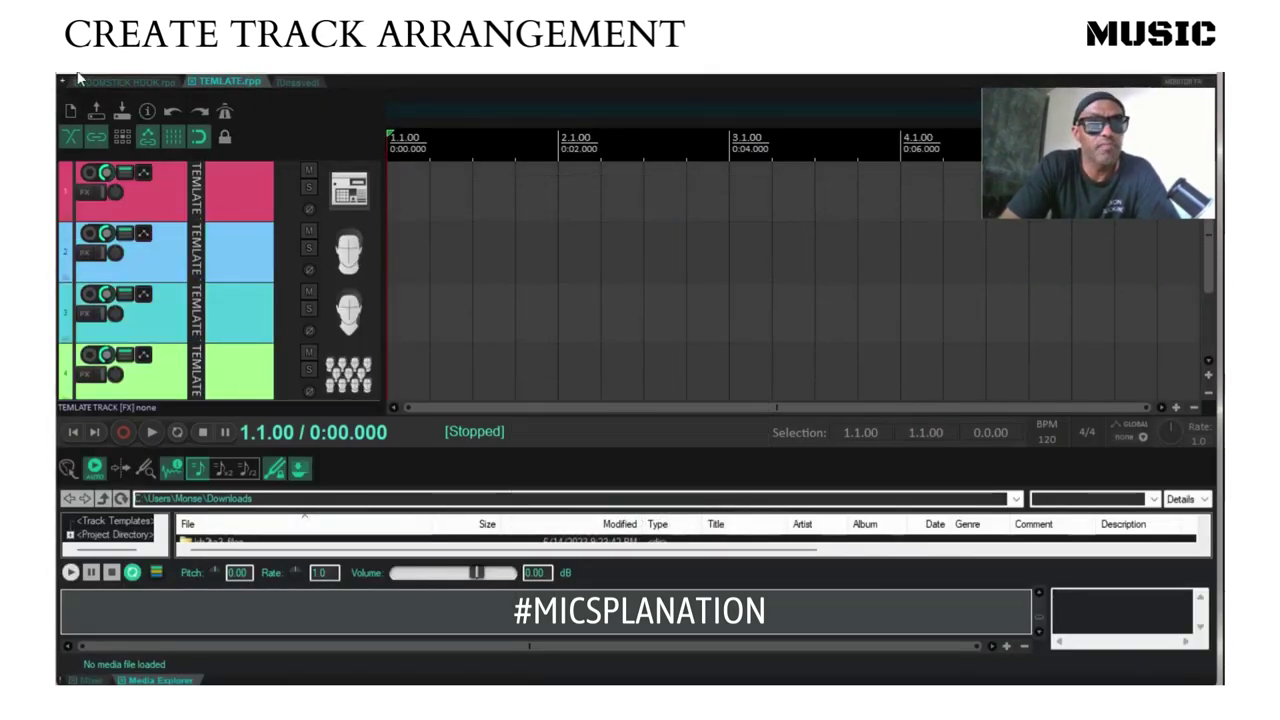
left_click(75, 77)
left_click(81, 83)
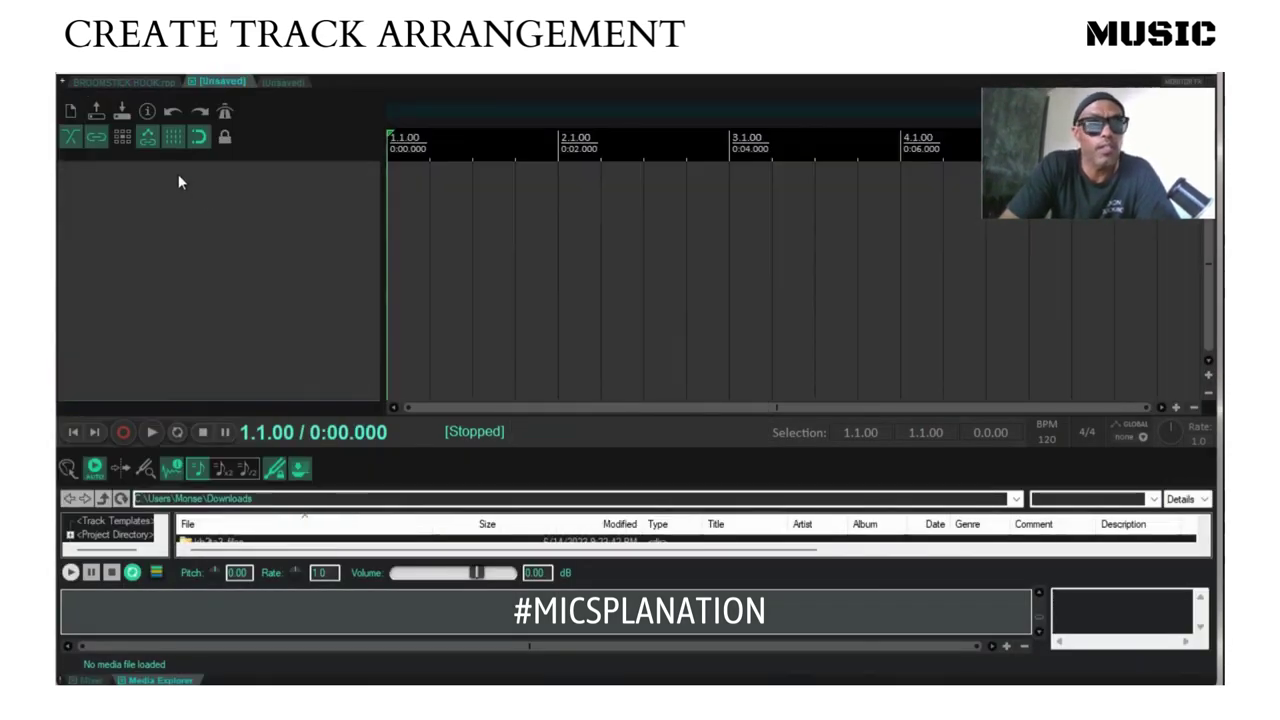
Load the TEMLATEONE project template into the new project
left_click(77, 77)
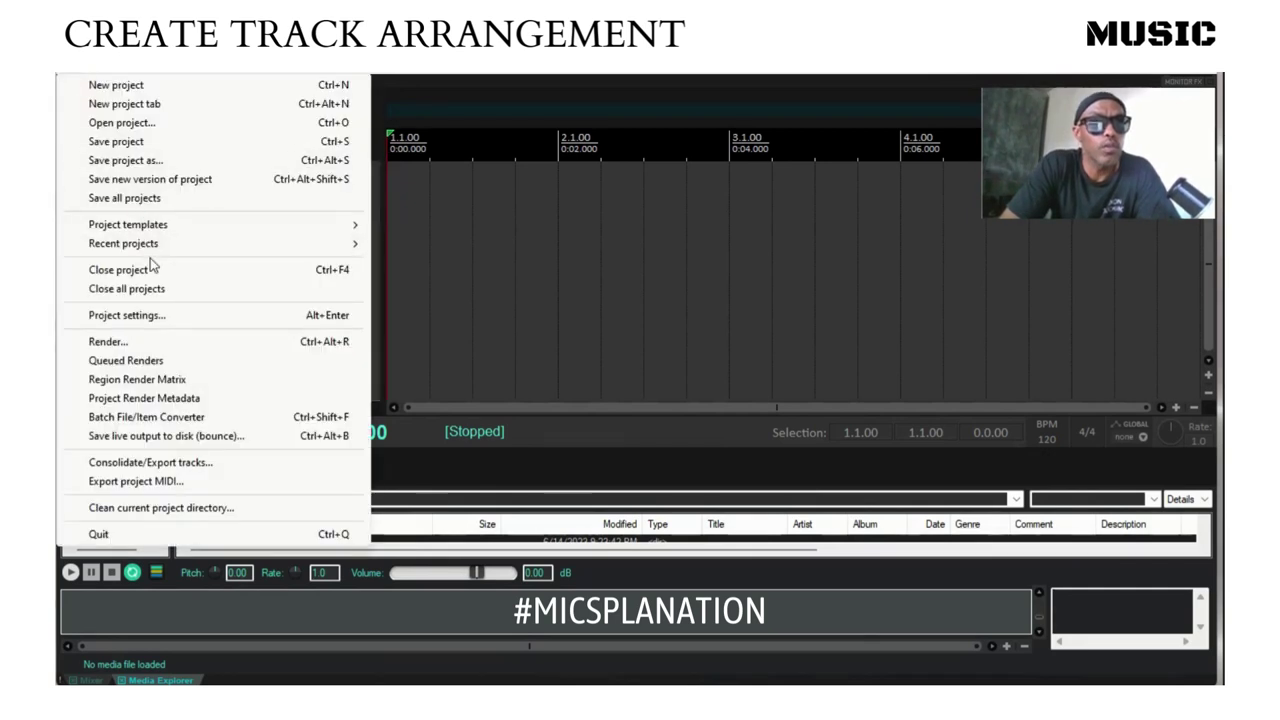
mouse_move(174, 227)
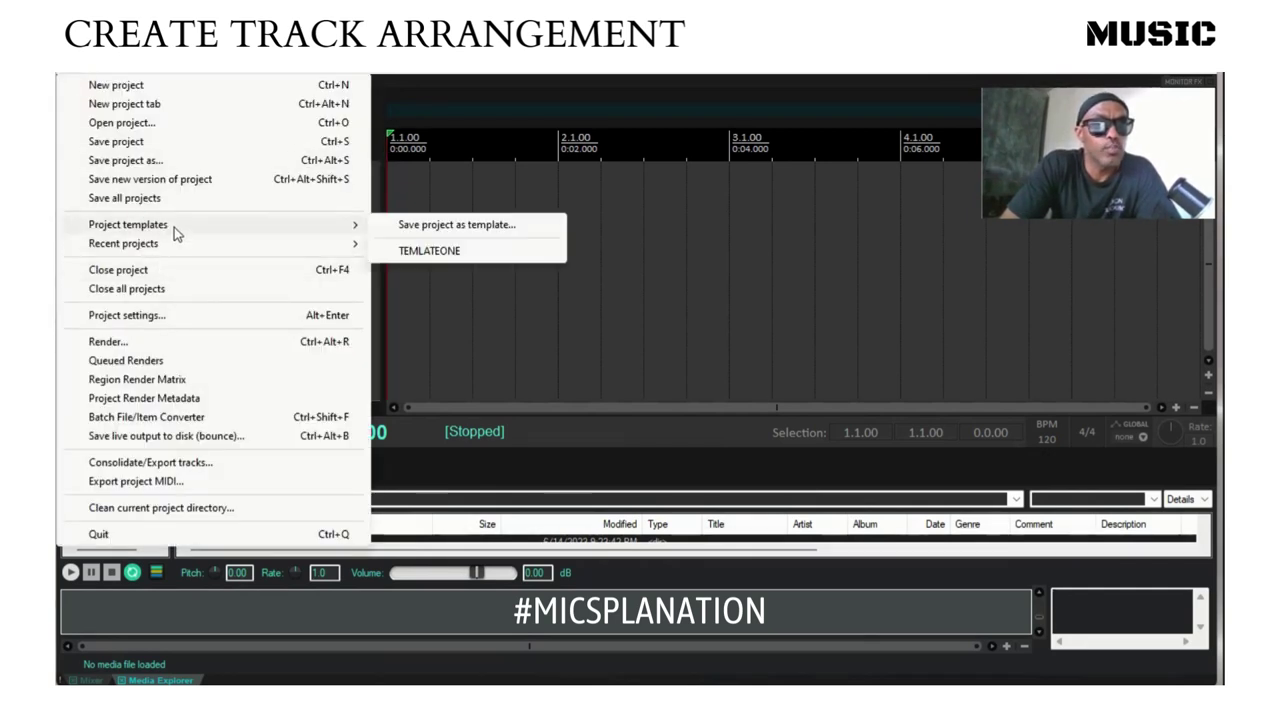
left_click(400, 253)
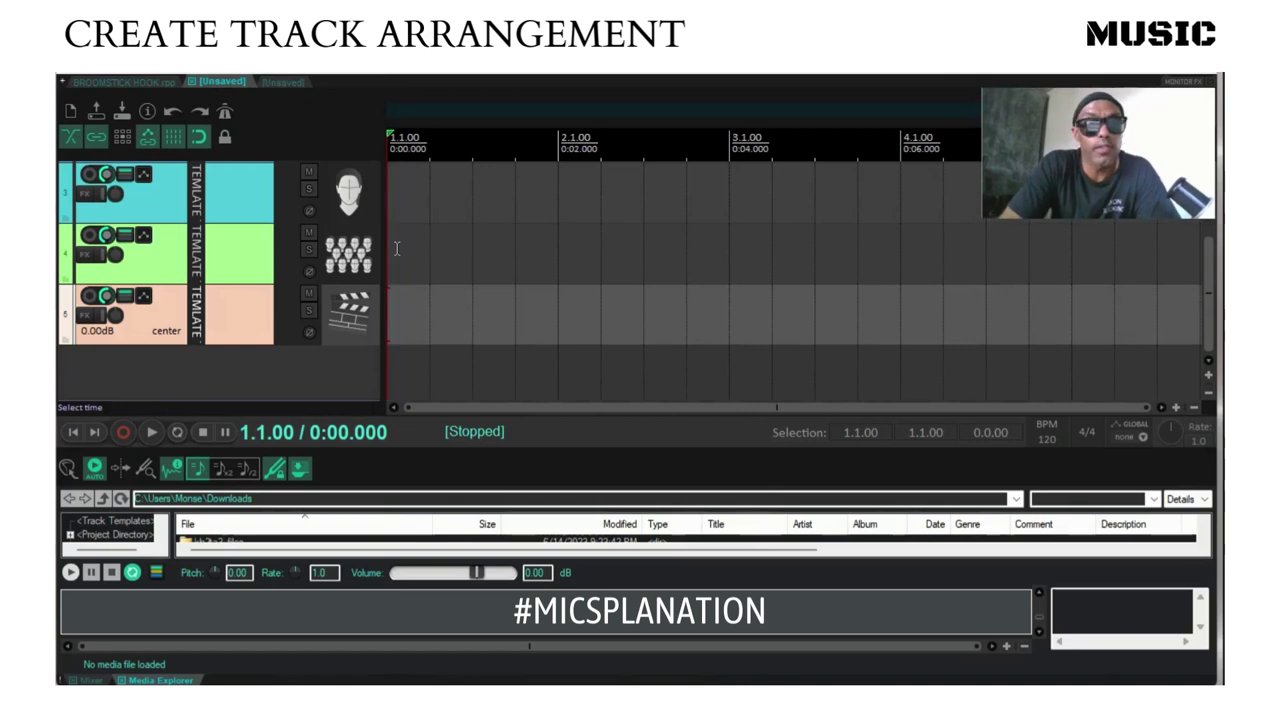
scroll(275, 248, "up", 3)
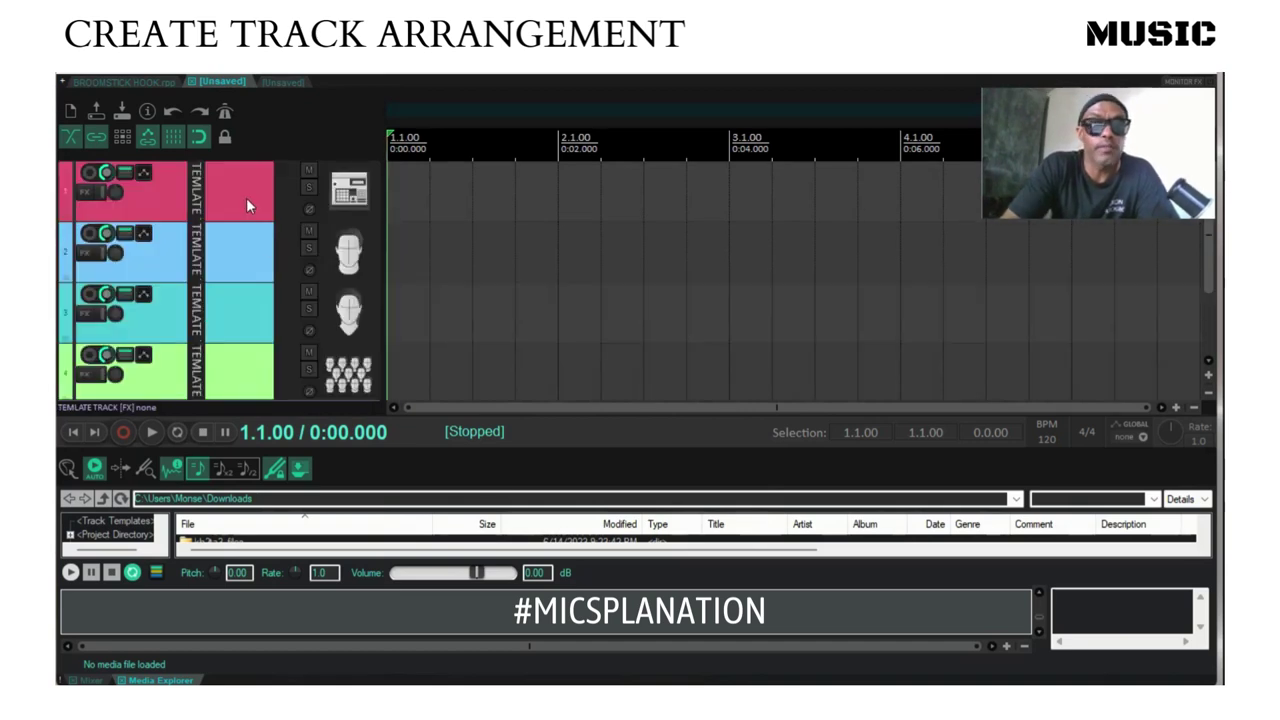